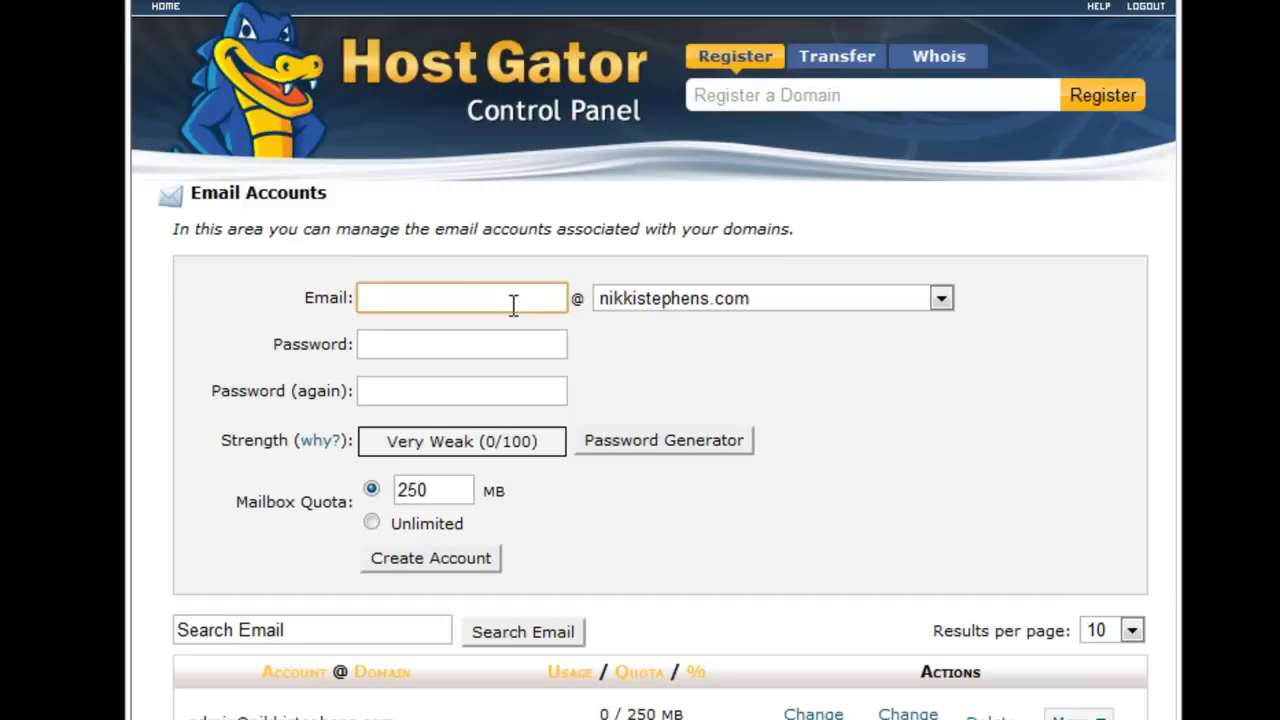
Create the Minxy mailbox with the account password entered twice and Unlimited quota.
text(Minxy)
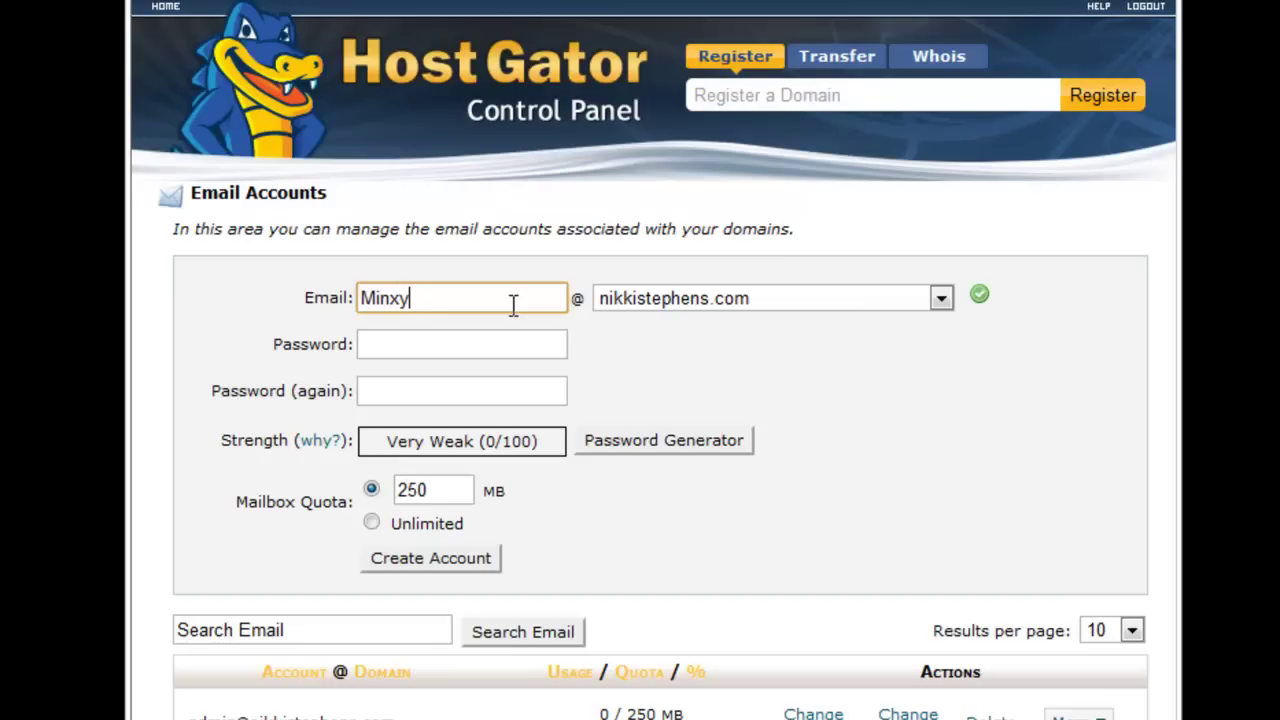
key(Tab)
text(••••••••••)
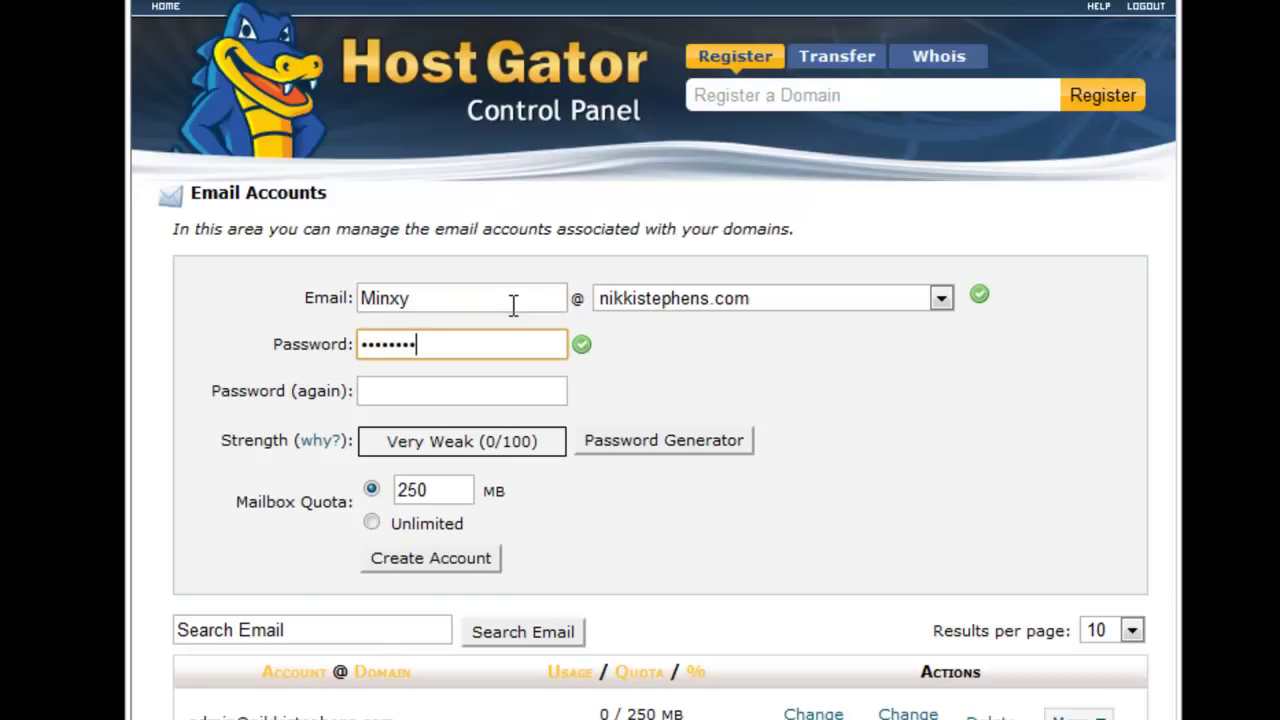
text(•)
key(Tab)
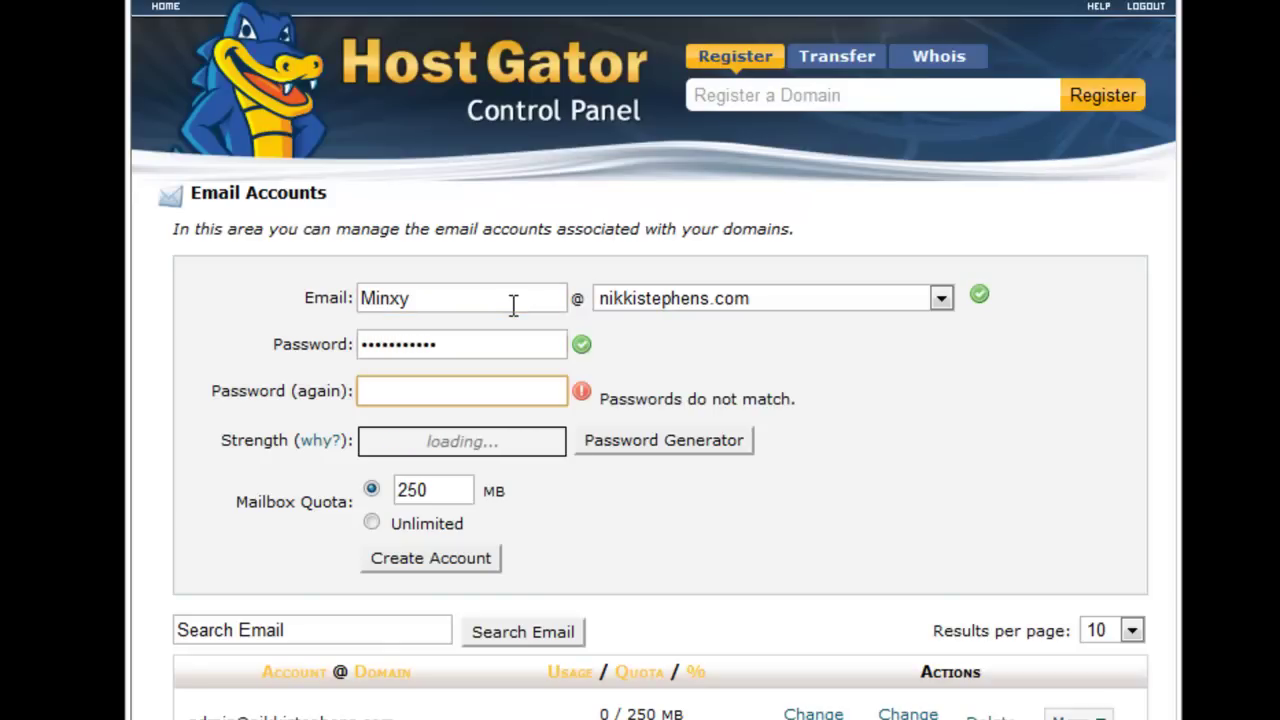
text(•••••••••••)
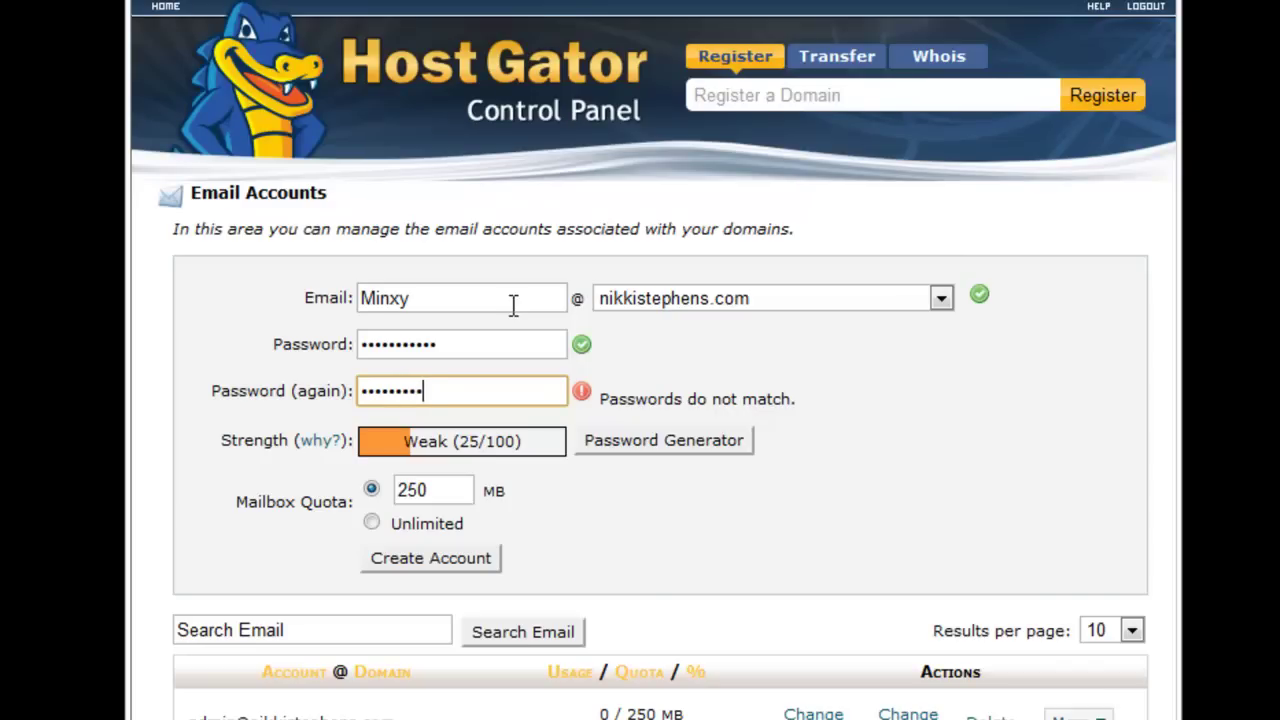
click(425, 530)
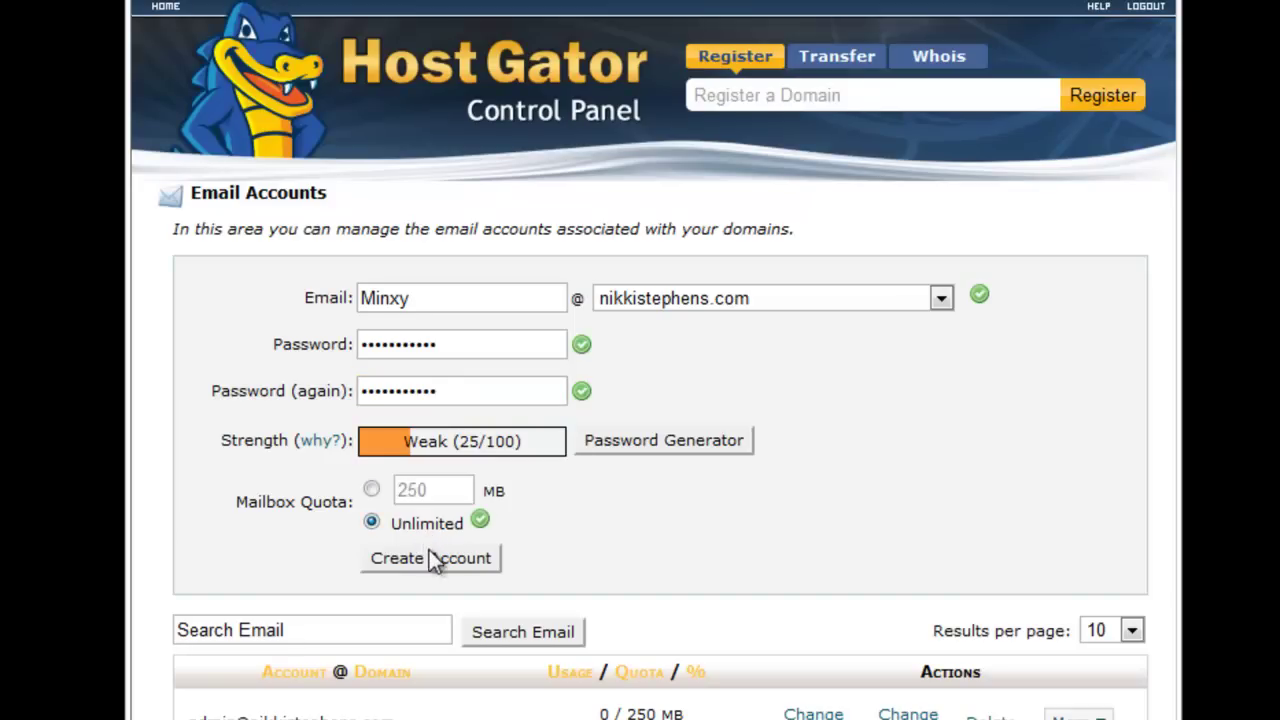
click(427, 560)
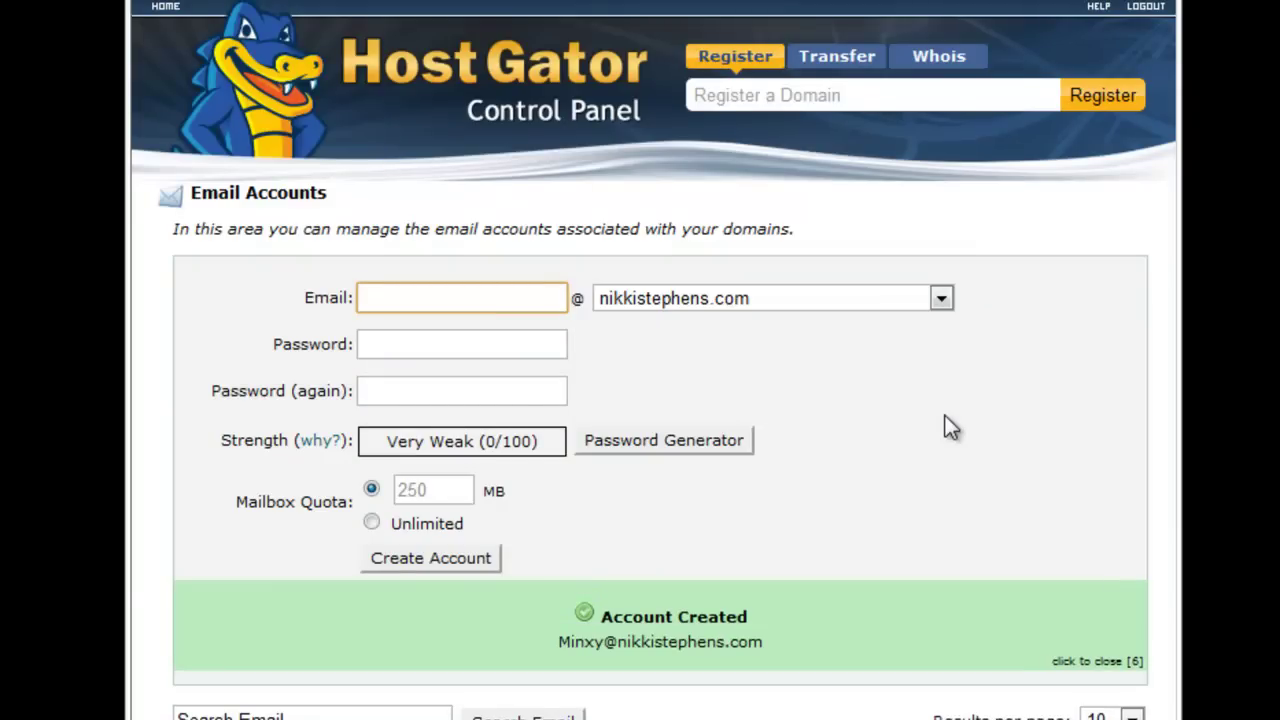
scroll(928, 524, down, 10)
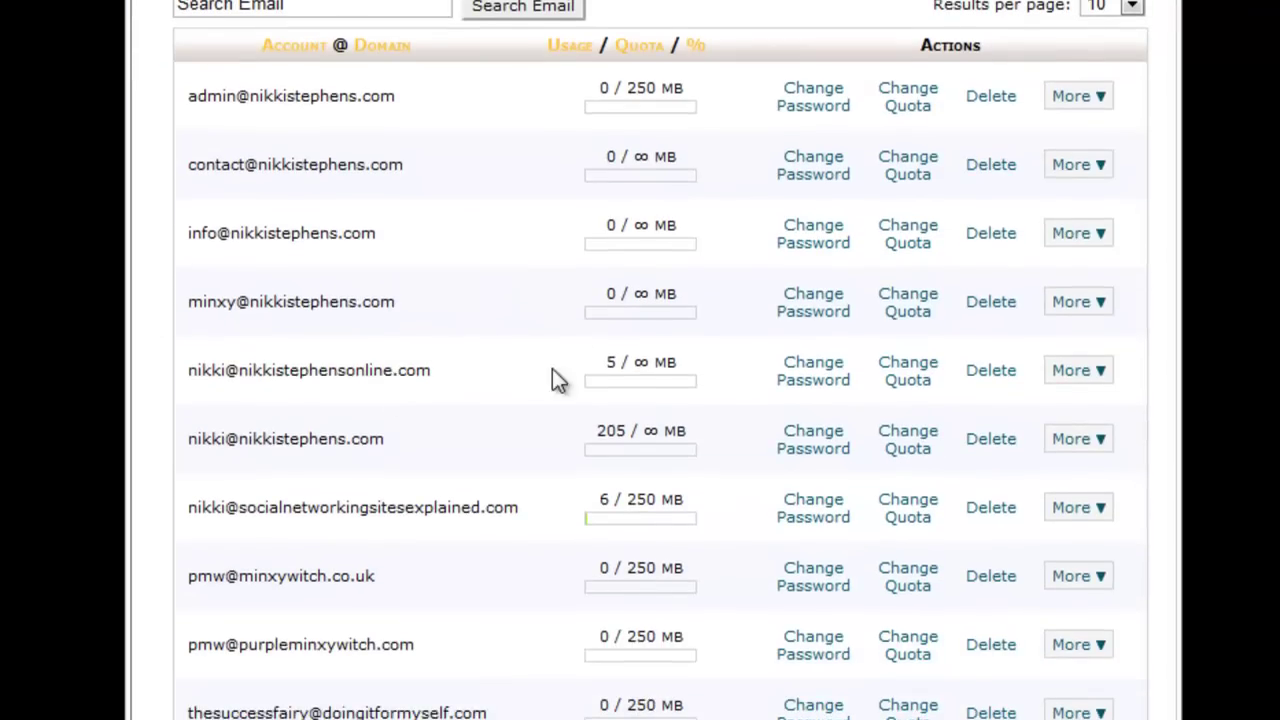
scroll(660, 360, up, 5)
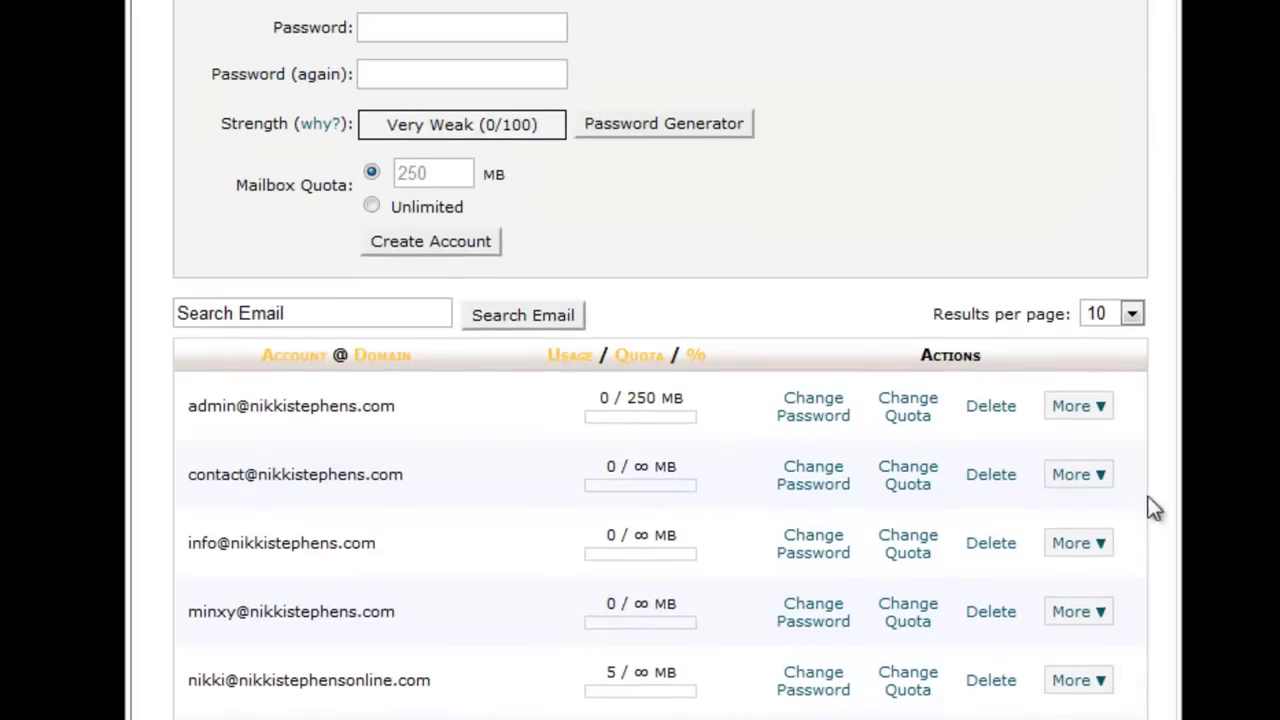
click(1099, 550)
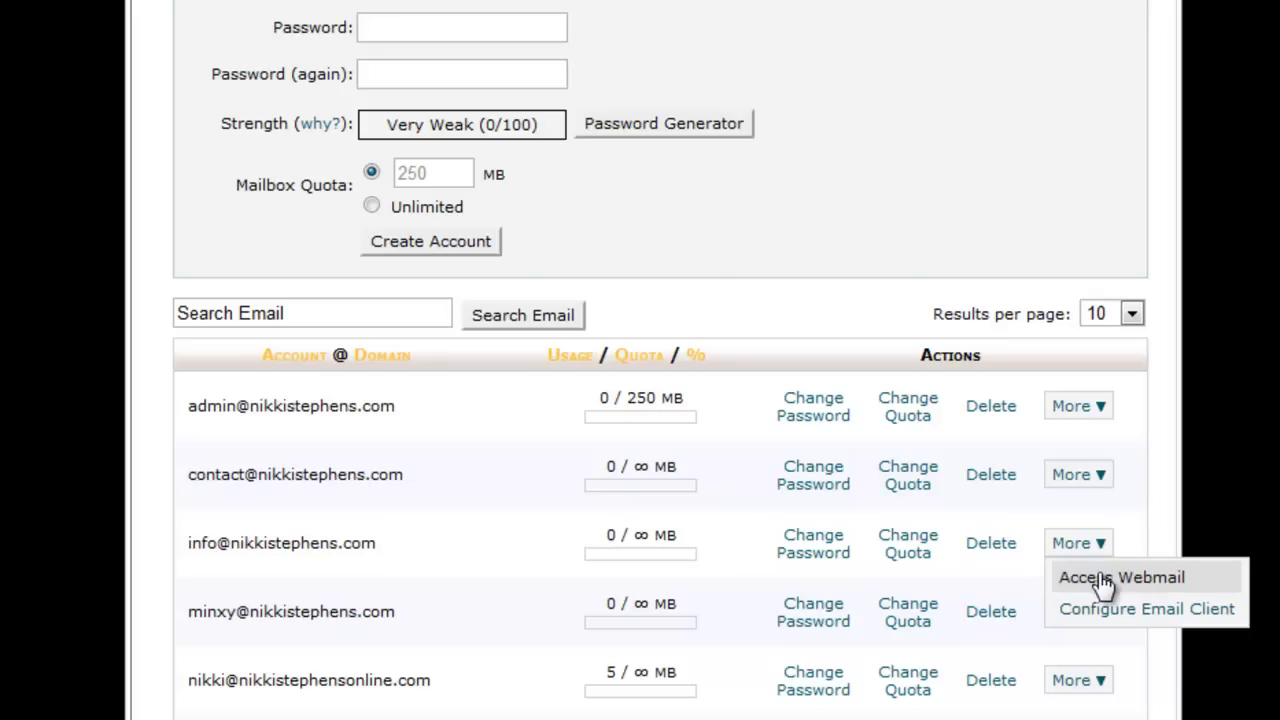
click(1103, 580)
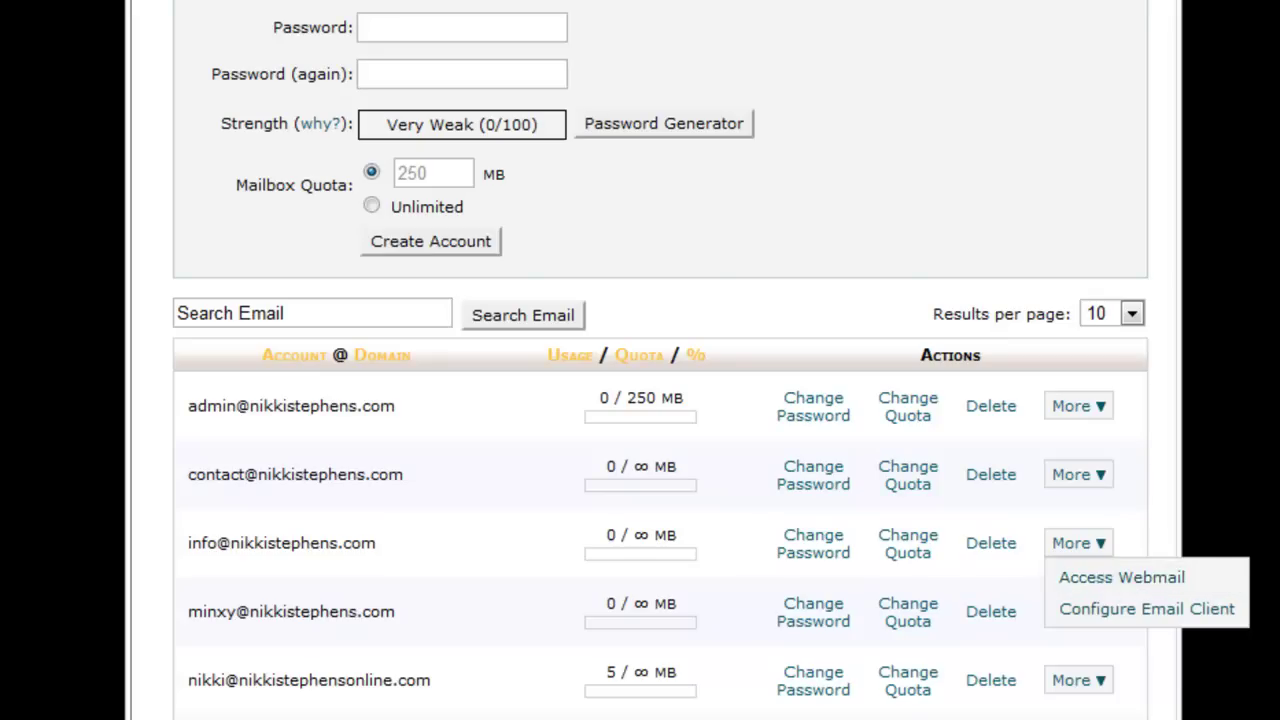
scroll(660, 360, up, 3)
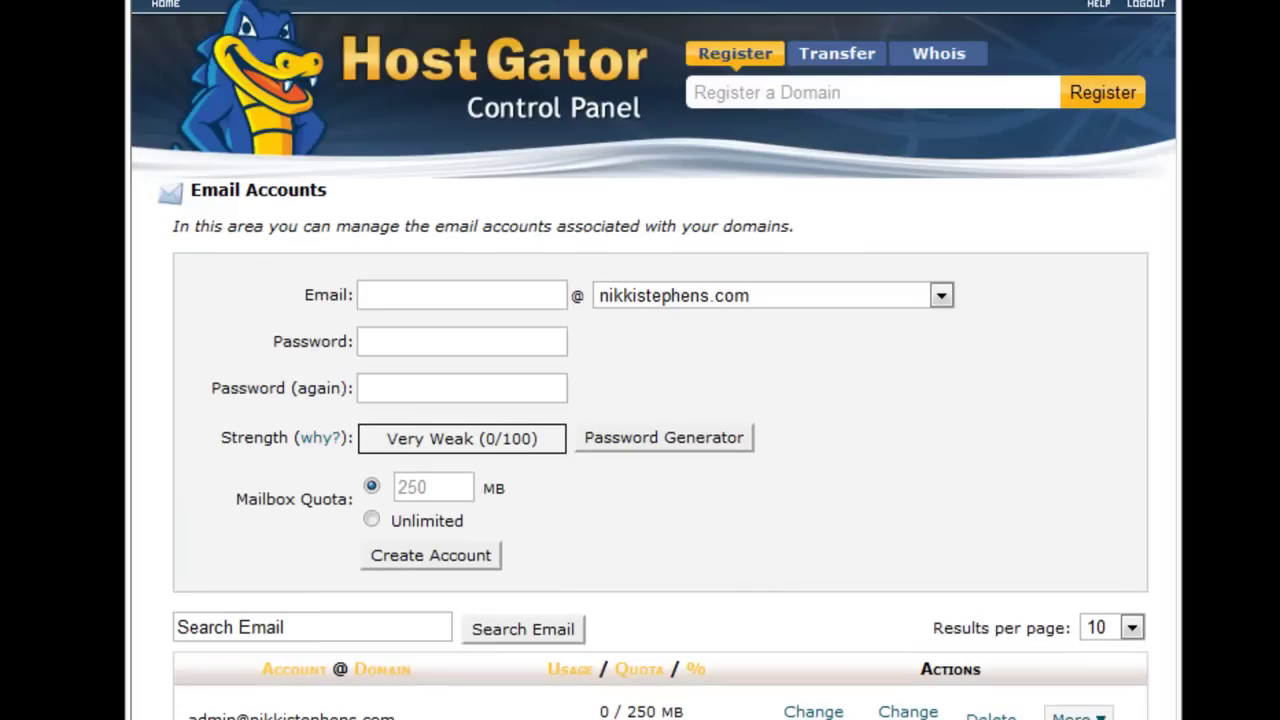
Return to the cPanel home page and open Forwarders from the Mail section.
click(163, 6)
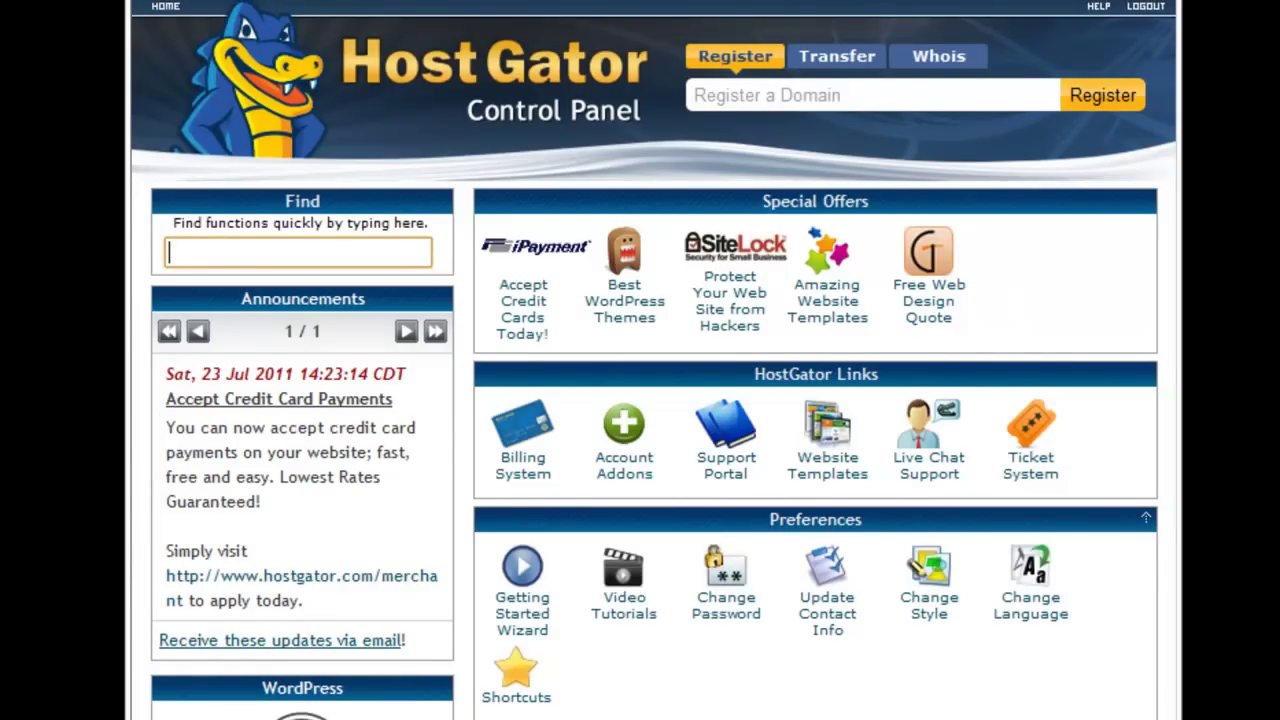
scroll(653, 360, down, 1)
scroll(1043, 66, down, 3)
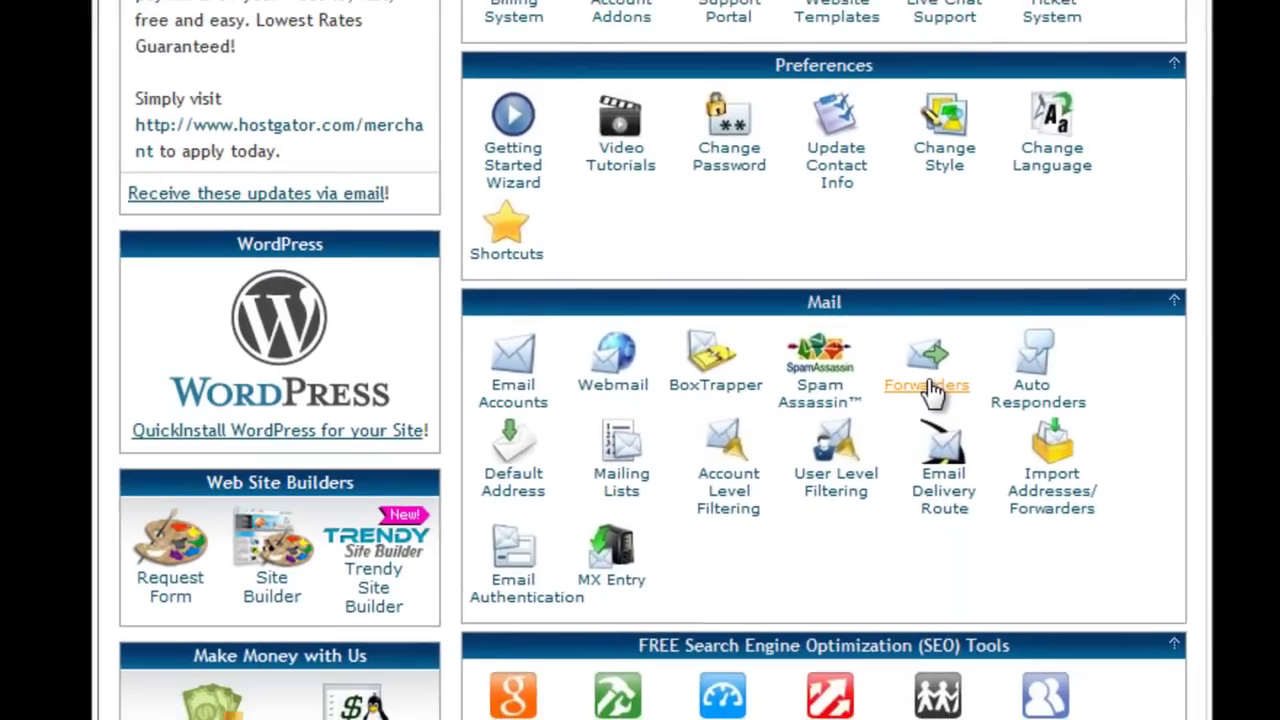
click(645, 515)
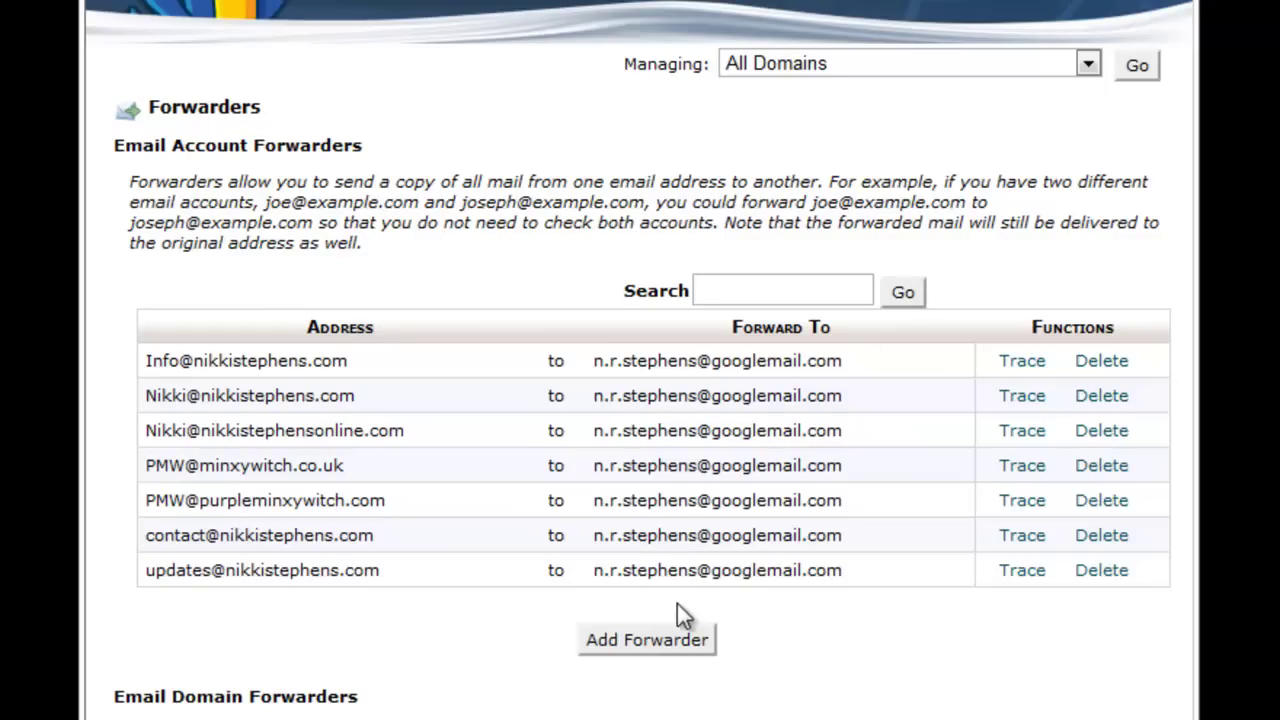
Add a forwarder that sends all Minxy mail to the suggested Google Mail address.
click(667, 648)
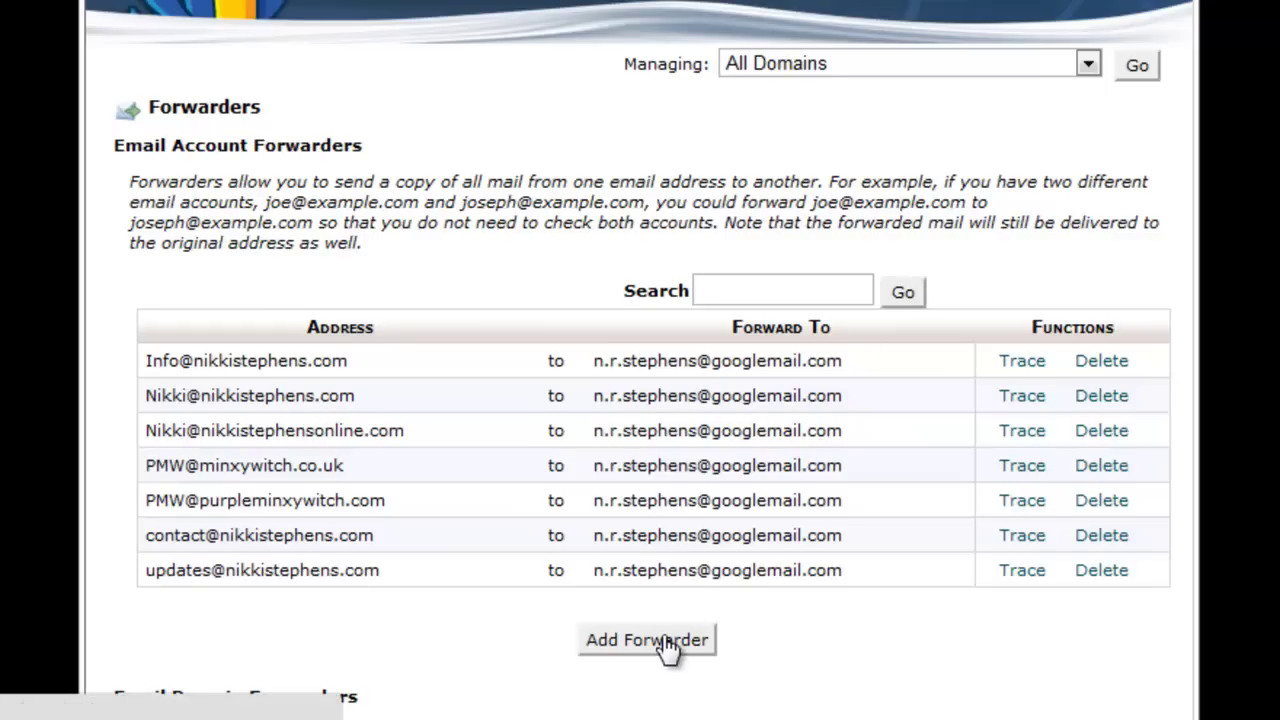
text(Min)
key(Down)
key(Down)
key(Tab)
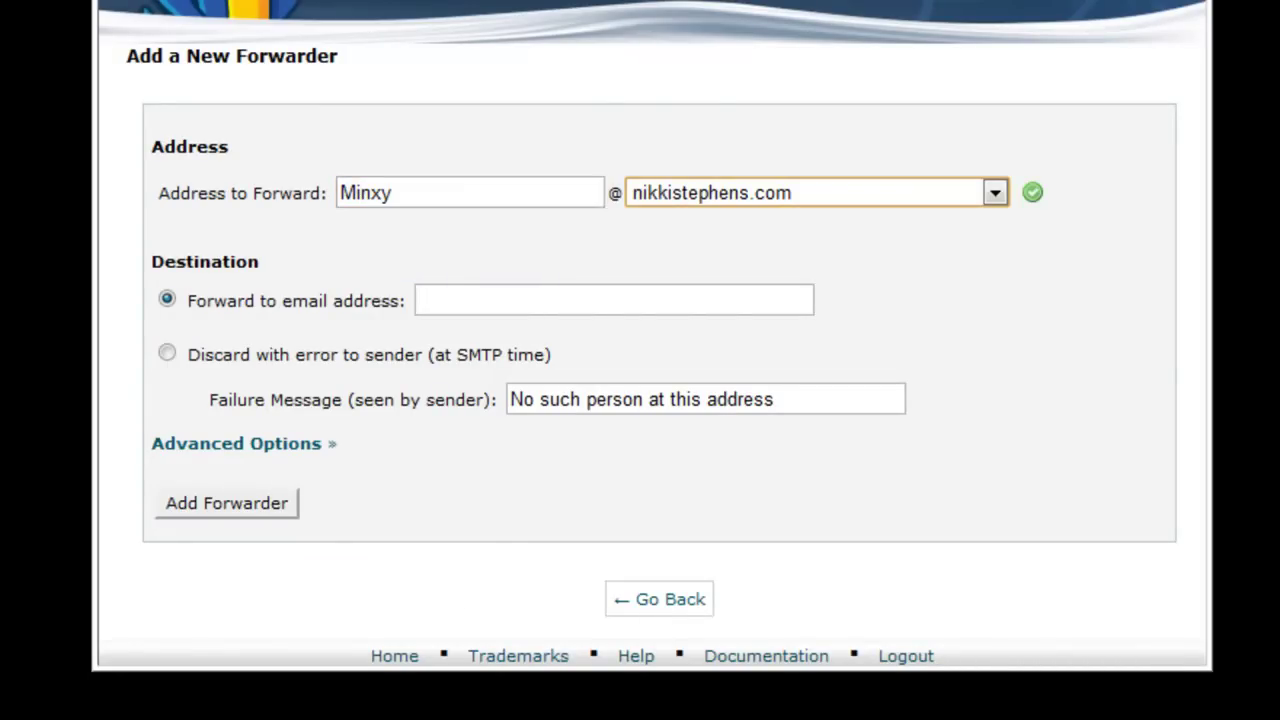
click(620, 304)
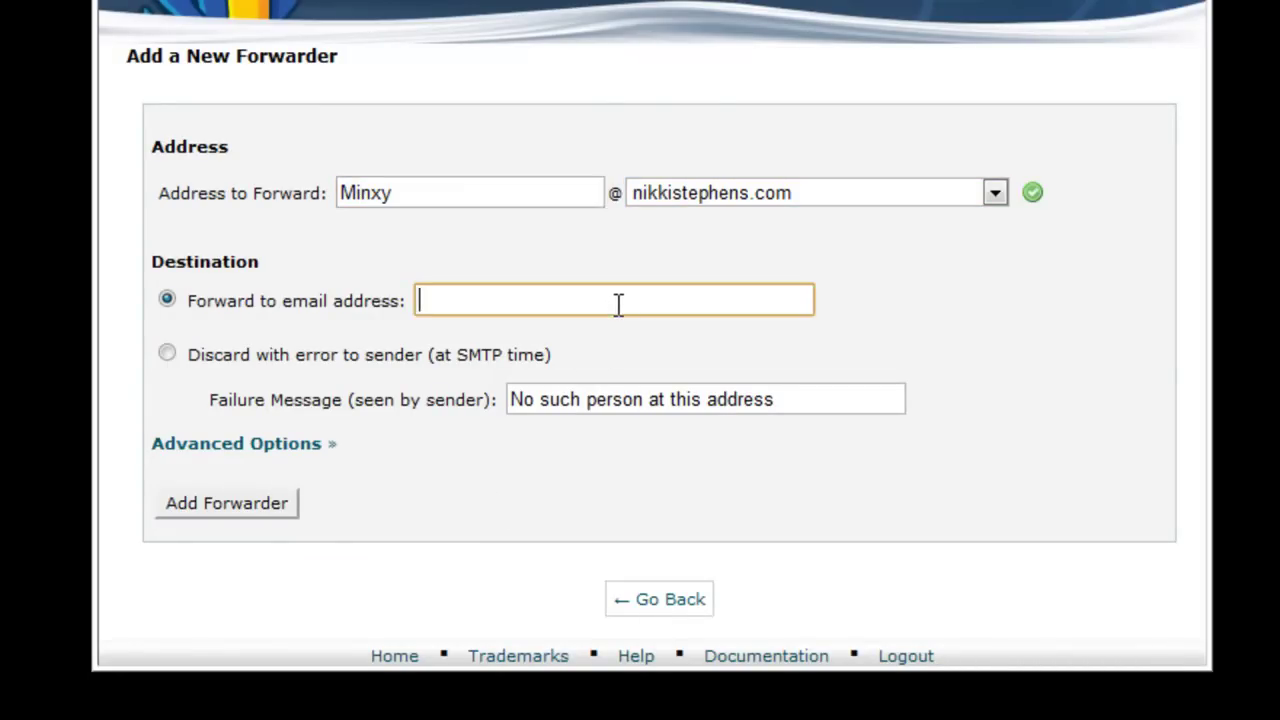
text(n.r)
key(Down)
key(Tab)
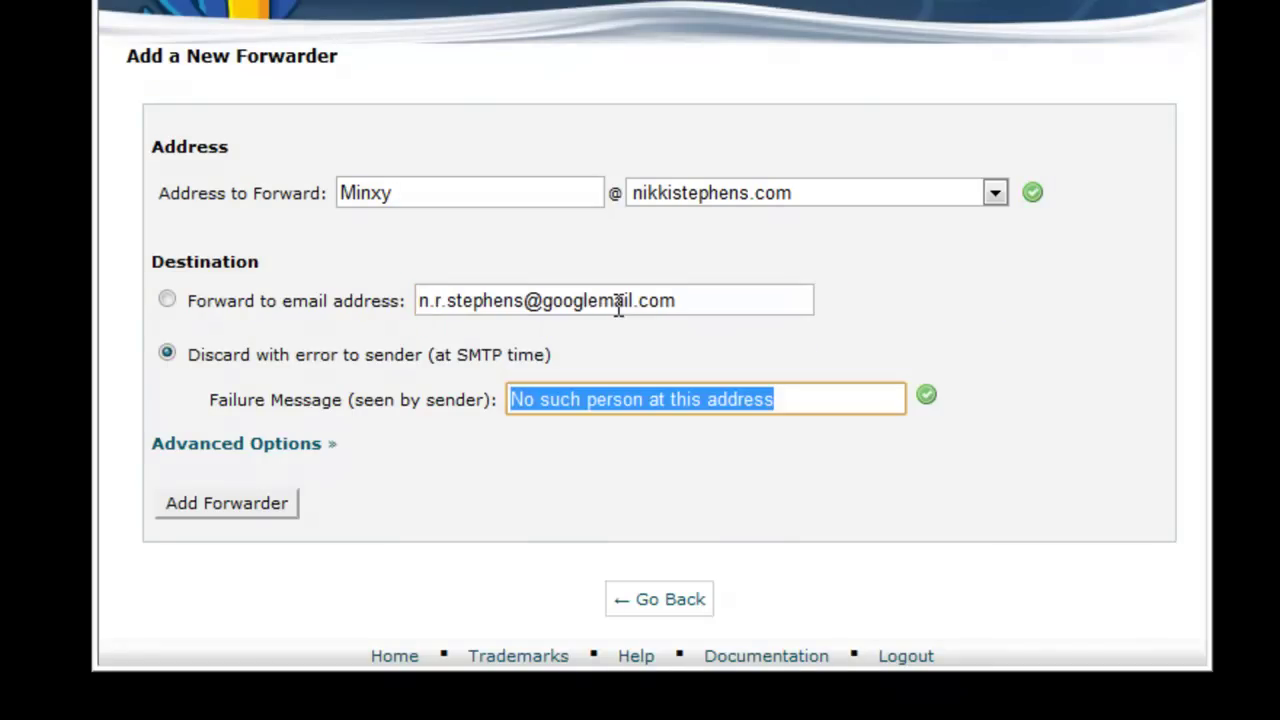
click(167, 299)
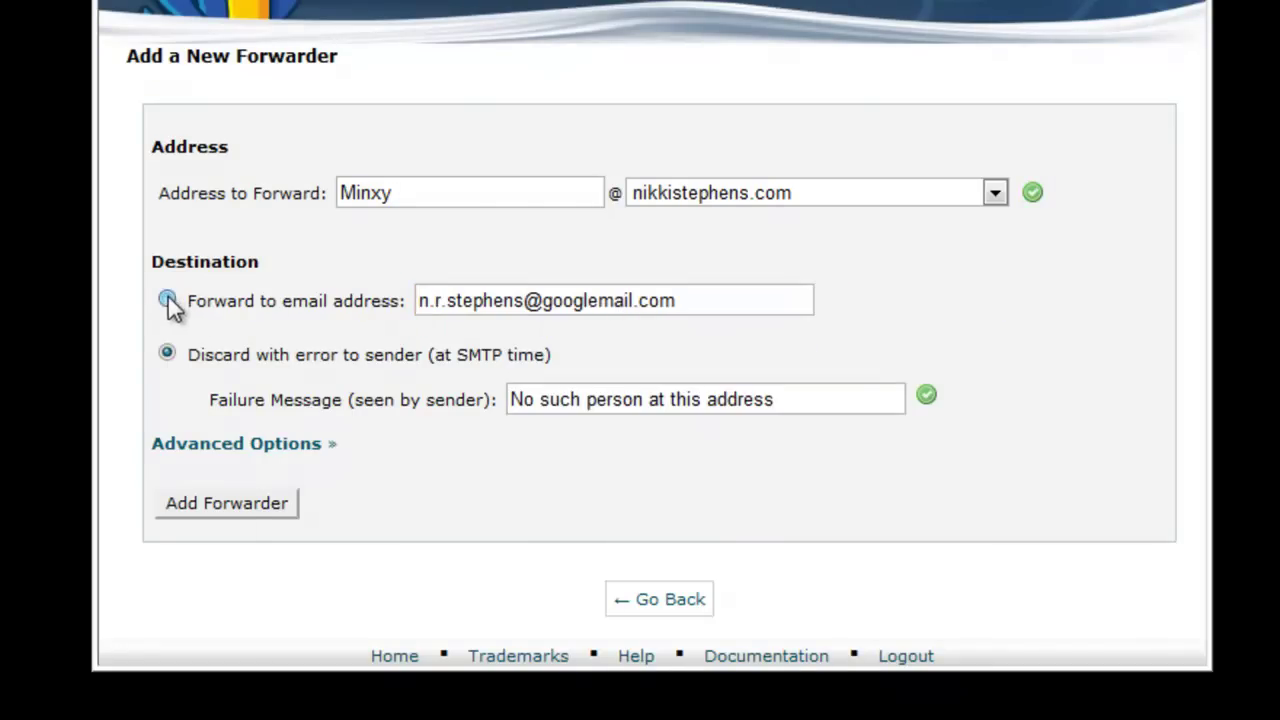
click(233, 504)
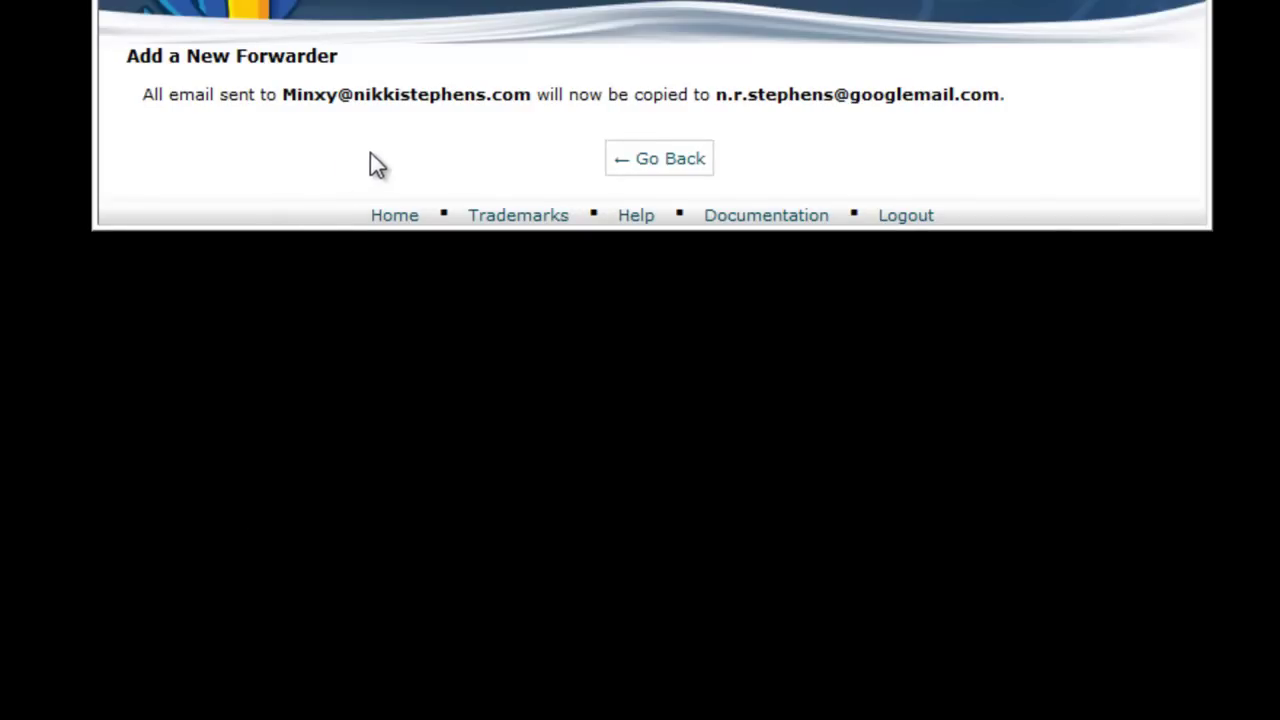
Open Gmail's Accounts and Import settings and scroll to the Send mail as addresses.
click(658, 162)
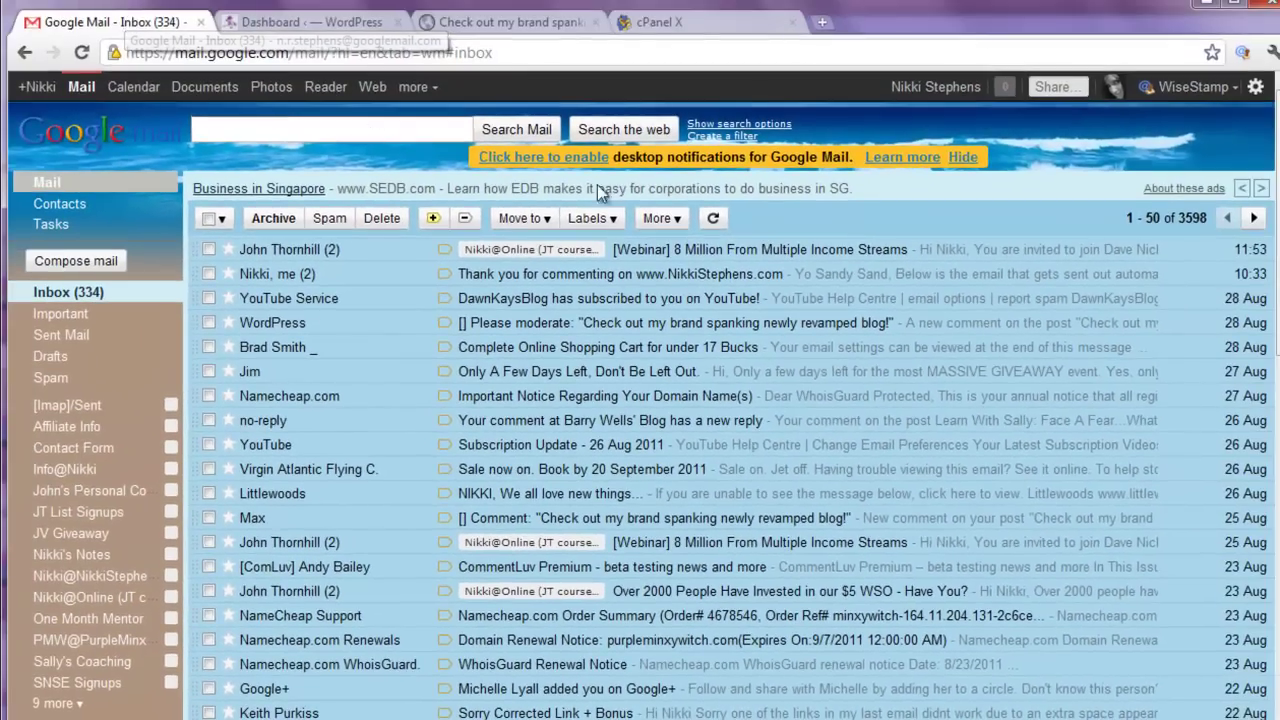
click(1255, 88)
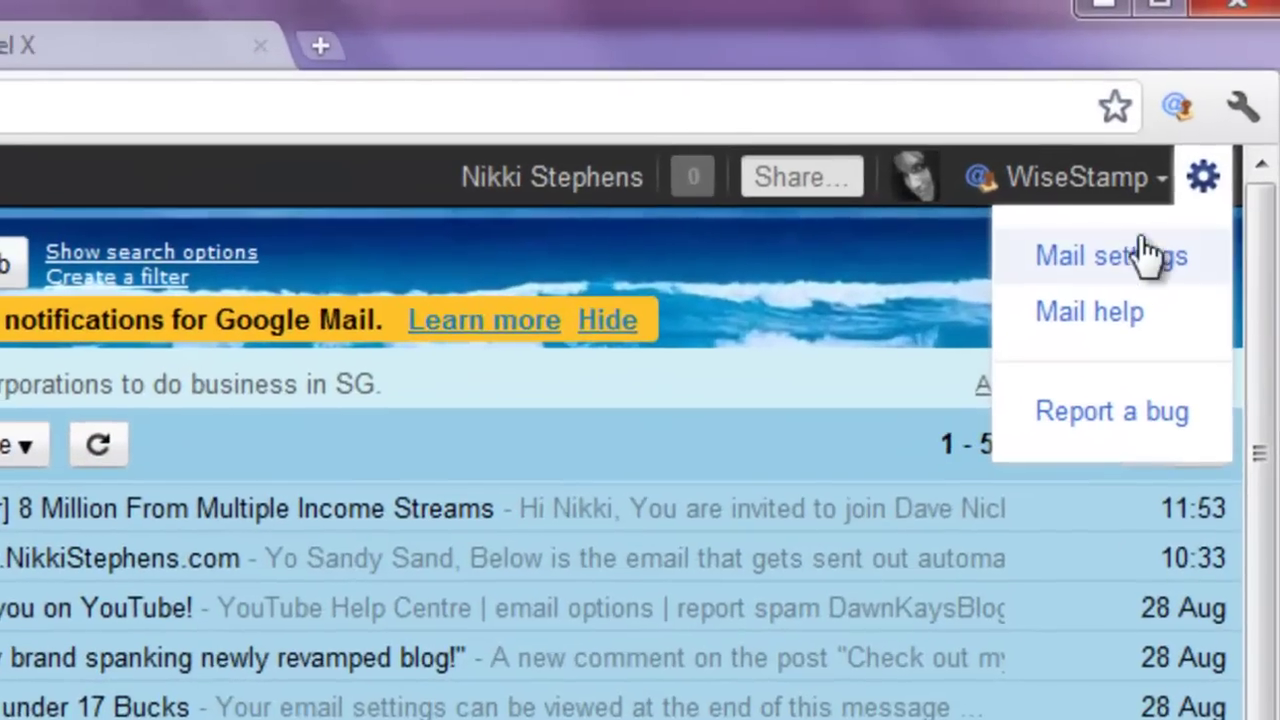
click(1124, 266)
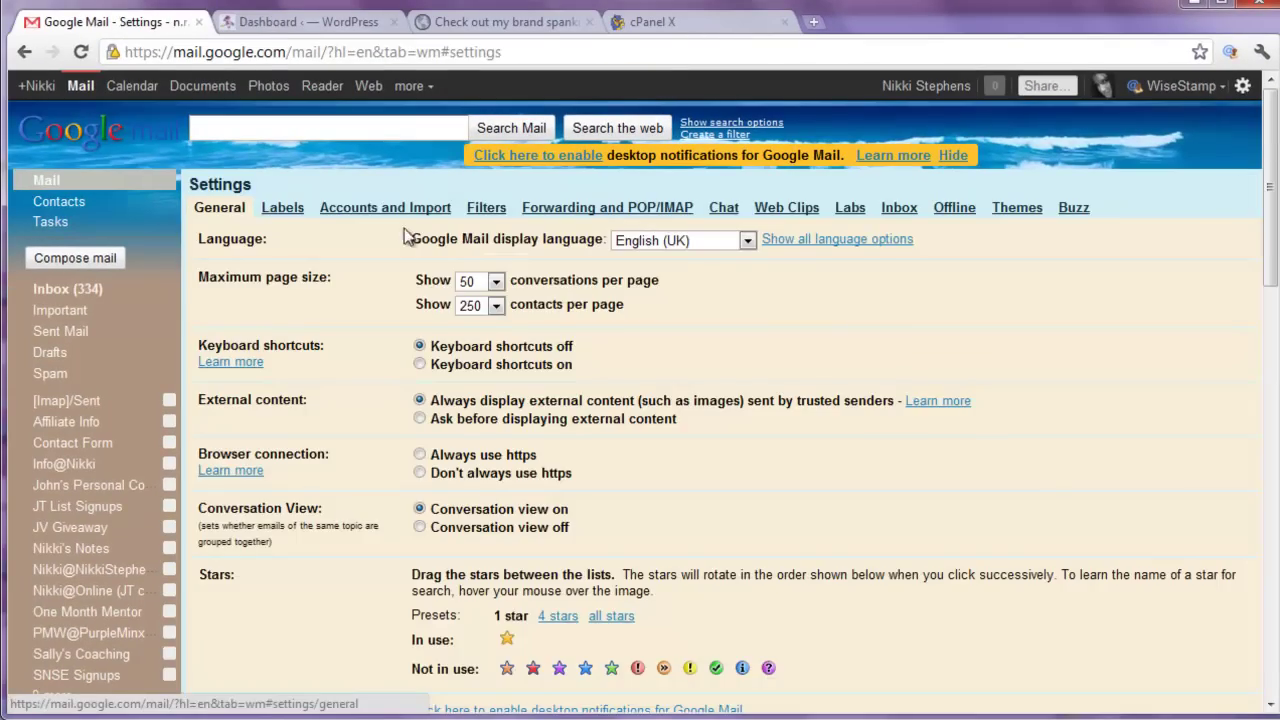
click(386, 207)
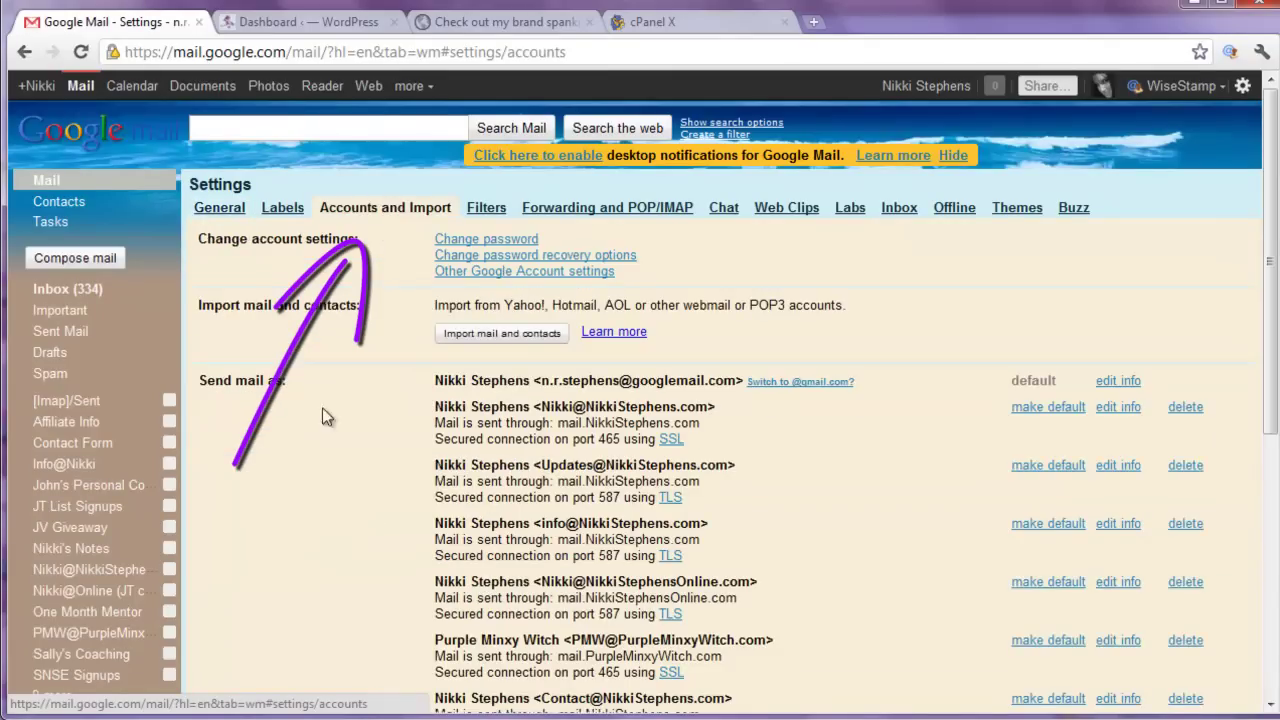
scroll(296, 546, down, 3)
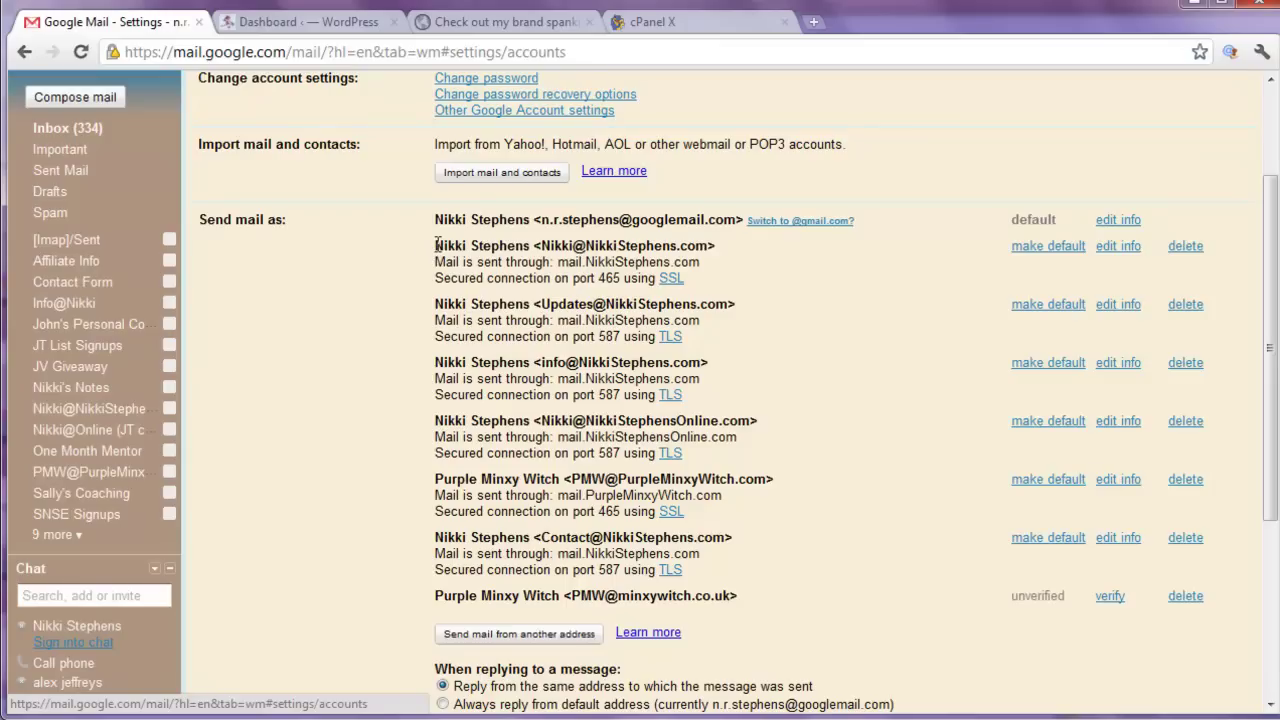
drag(436, 245, 724, 247)
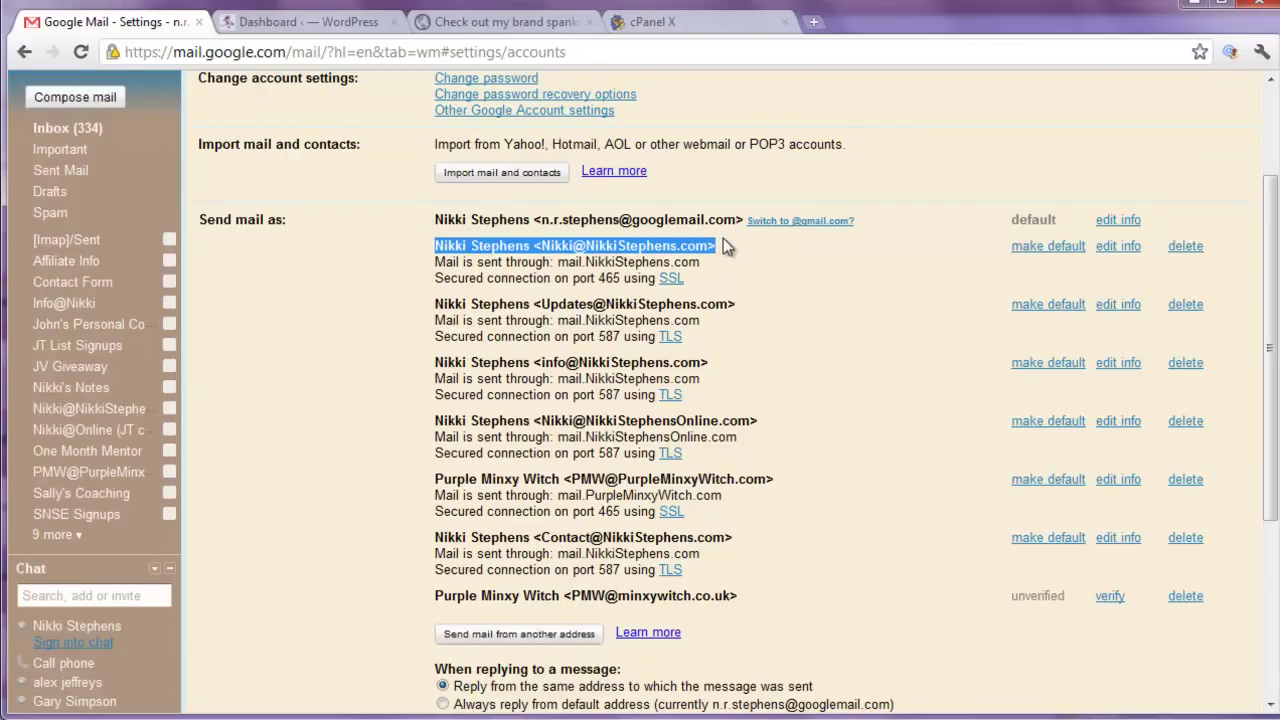
click(781, 267)
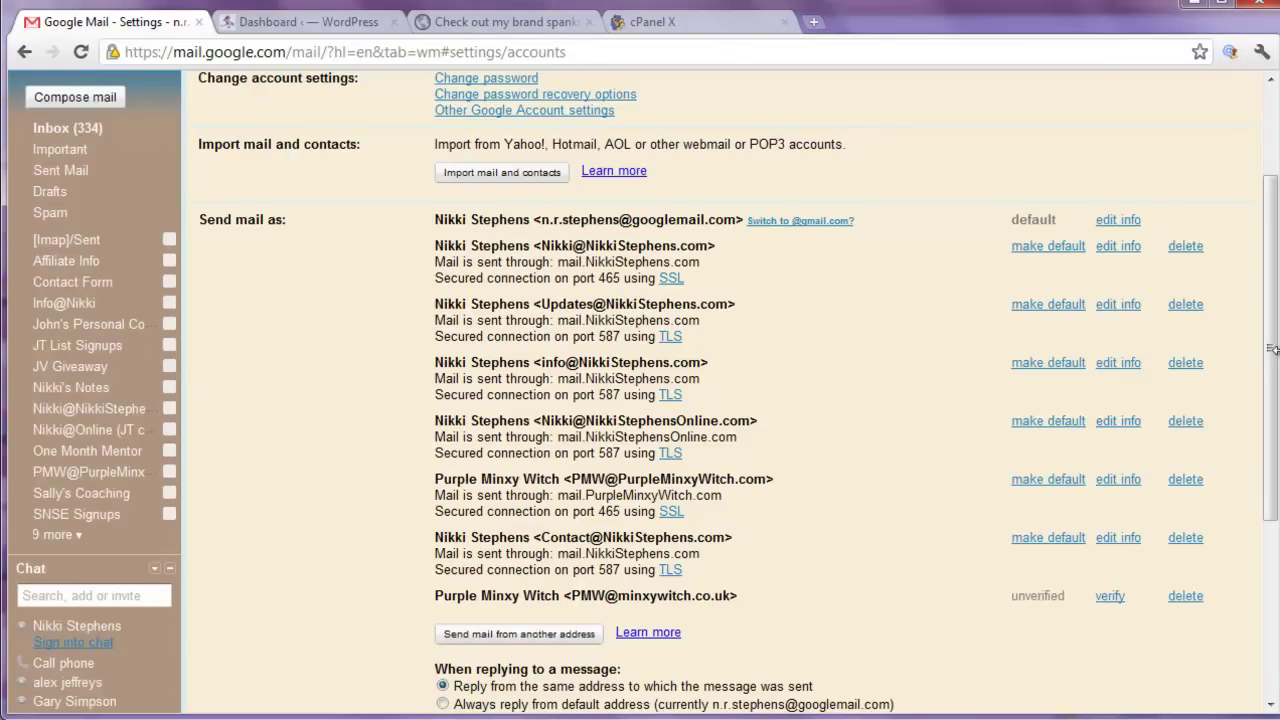
scroll(1273, 358, down, 2)
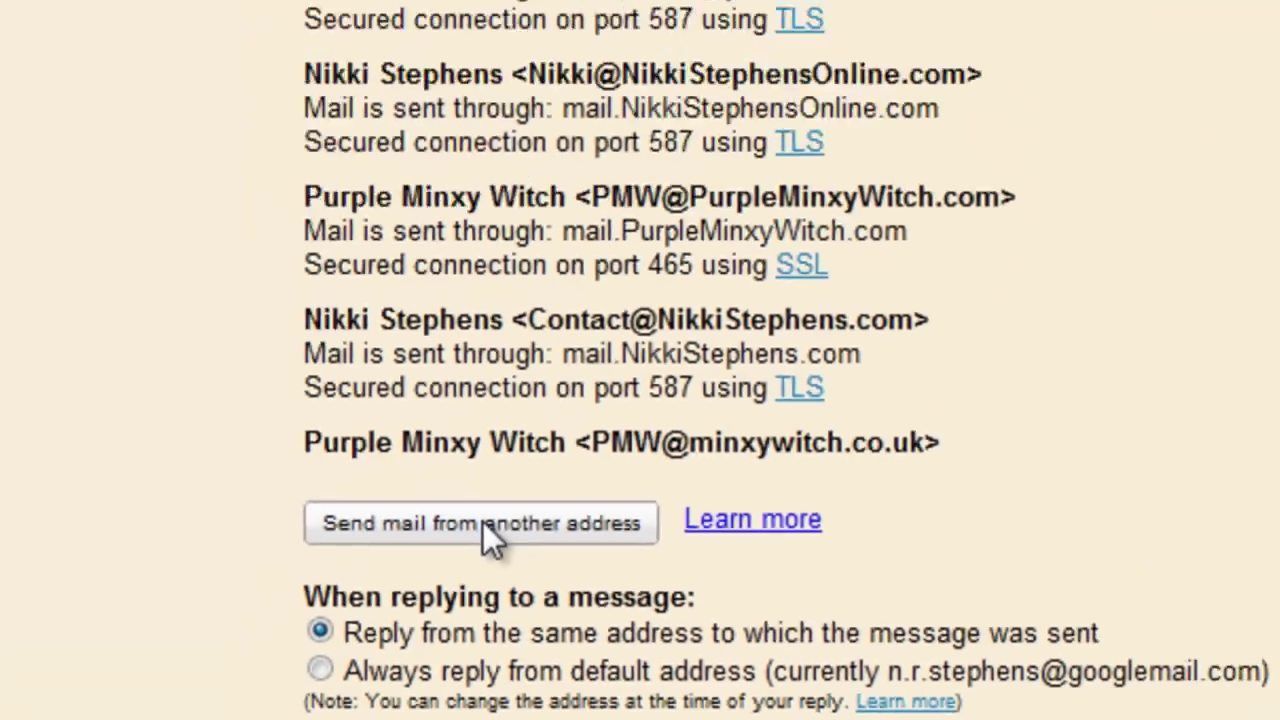
Open the add-address dialog and try out sender names before clearing the field.
click(473, 345)
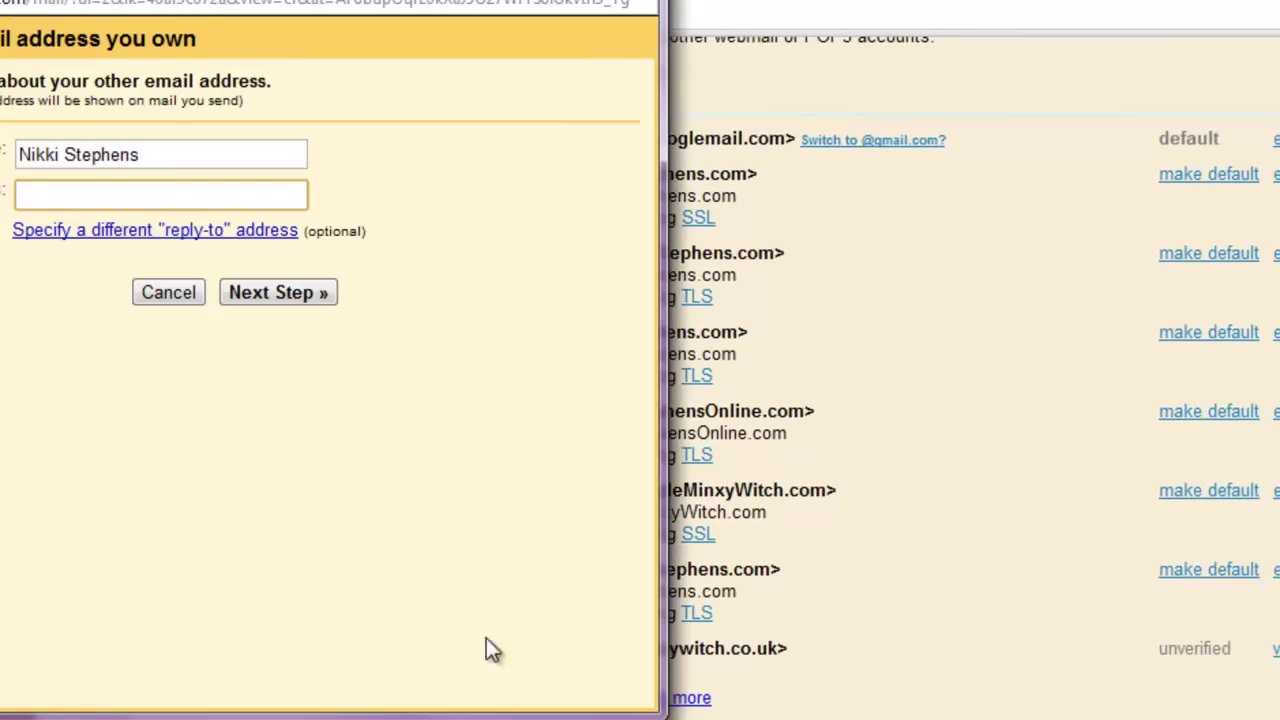
drag(295, 0, 700, 13)
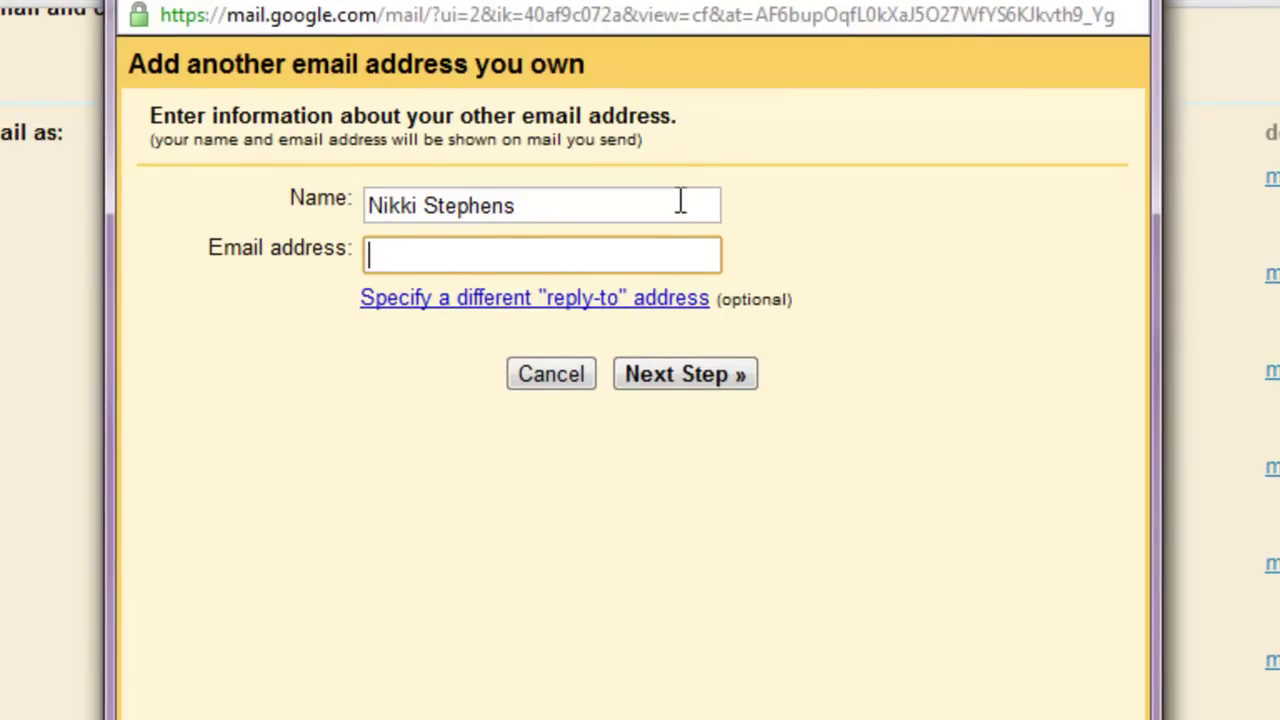
click(680, 202)
key(BackSpace)
key(BackSpace)
key(BackSpace)
key(BackSpace)
key(BackSpace)
key(BackSpace)
key(BackSpace)
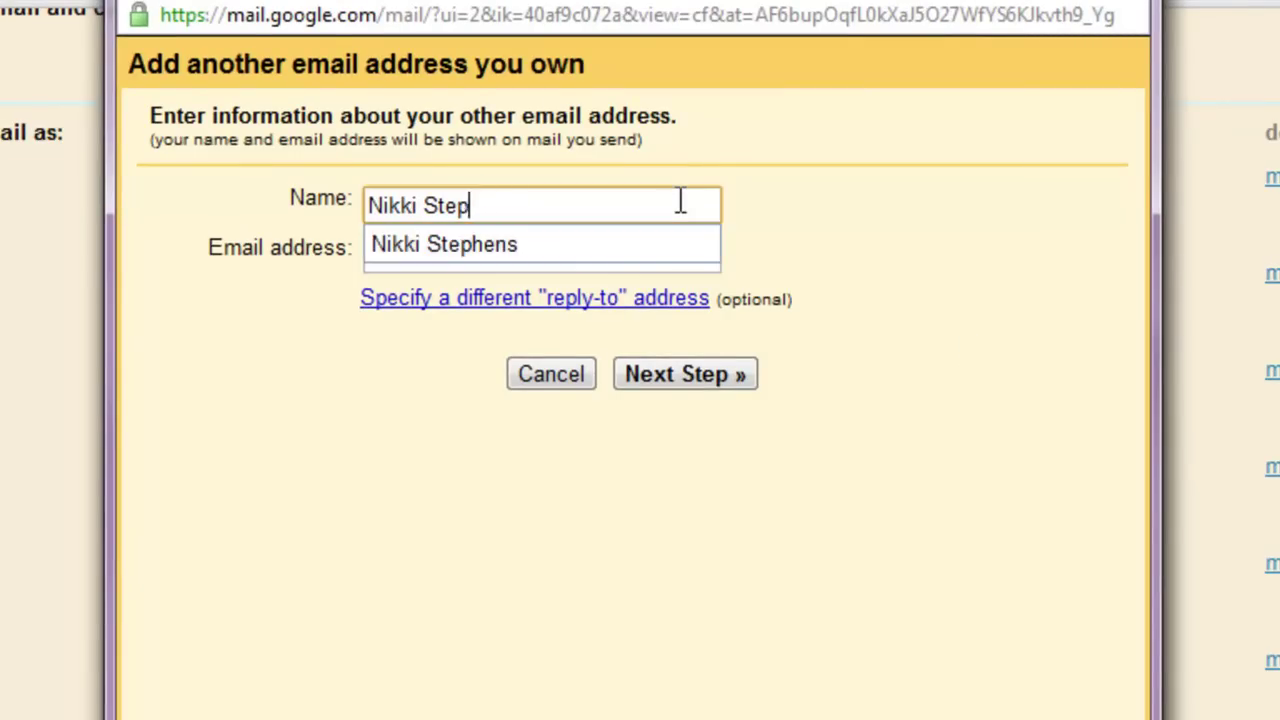
key(BackSpace)
key(BackSpace)
text('s )
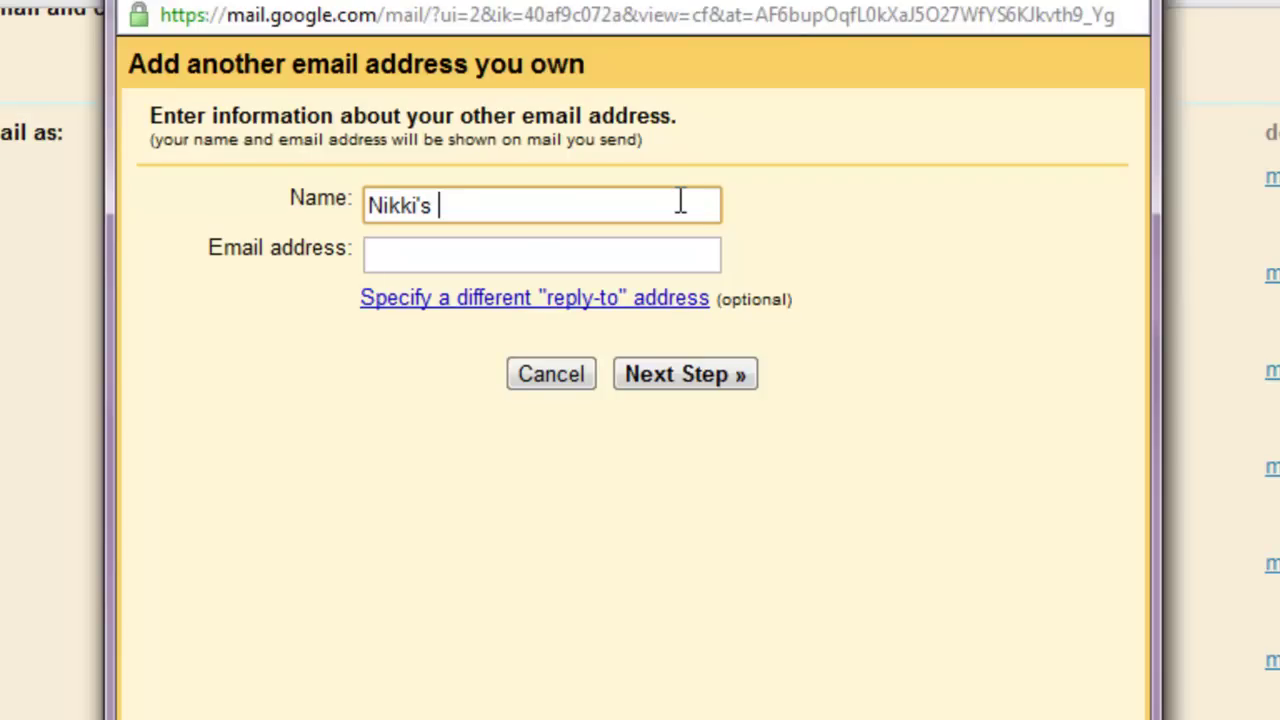
text(Blog)
key(BackSpace)
key(BackSpace)
key(BackSpace)
key(BackSpace)
key(BackSpace)
key(BackSpace)
key(BackSpace)
key(BackSpace)
key(BackSpace)
key(BackSpace)
key(BackSpace)
key(BackSpace)
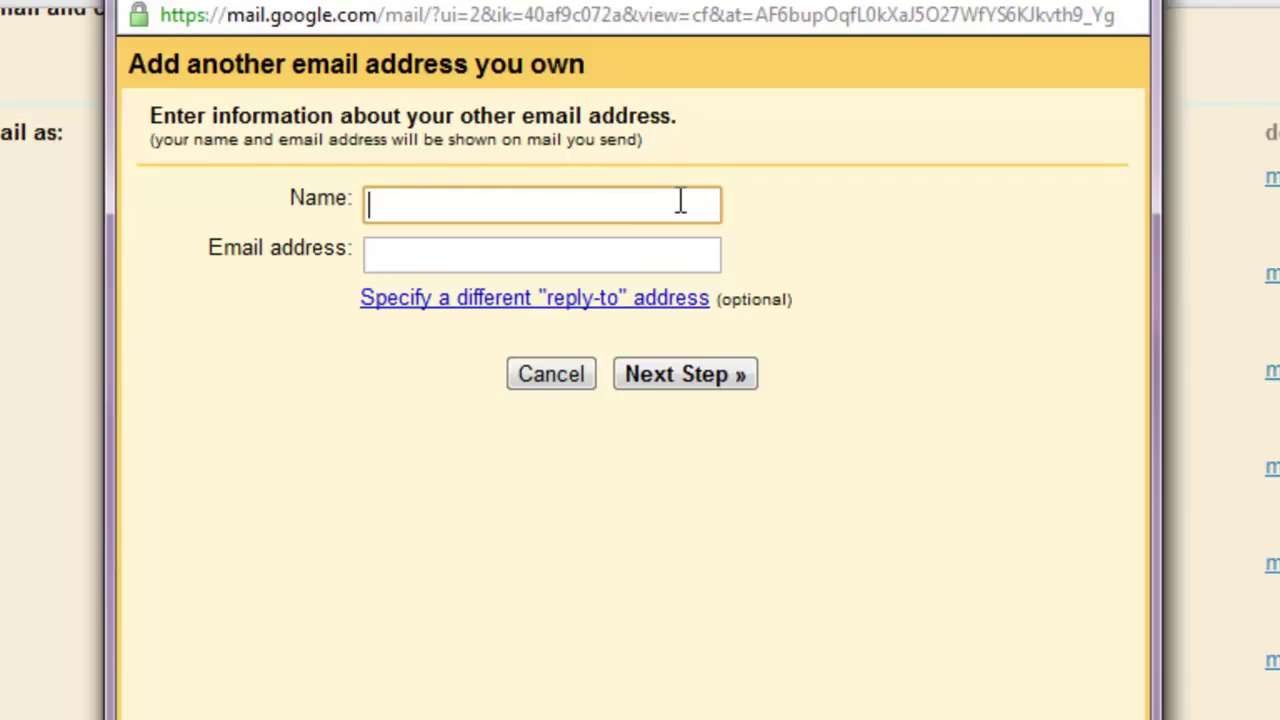
text(Minxy )
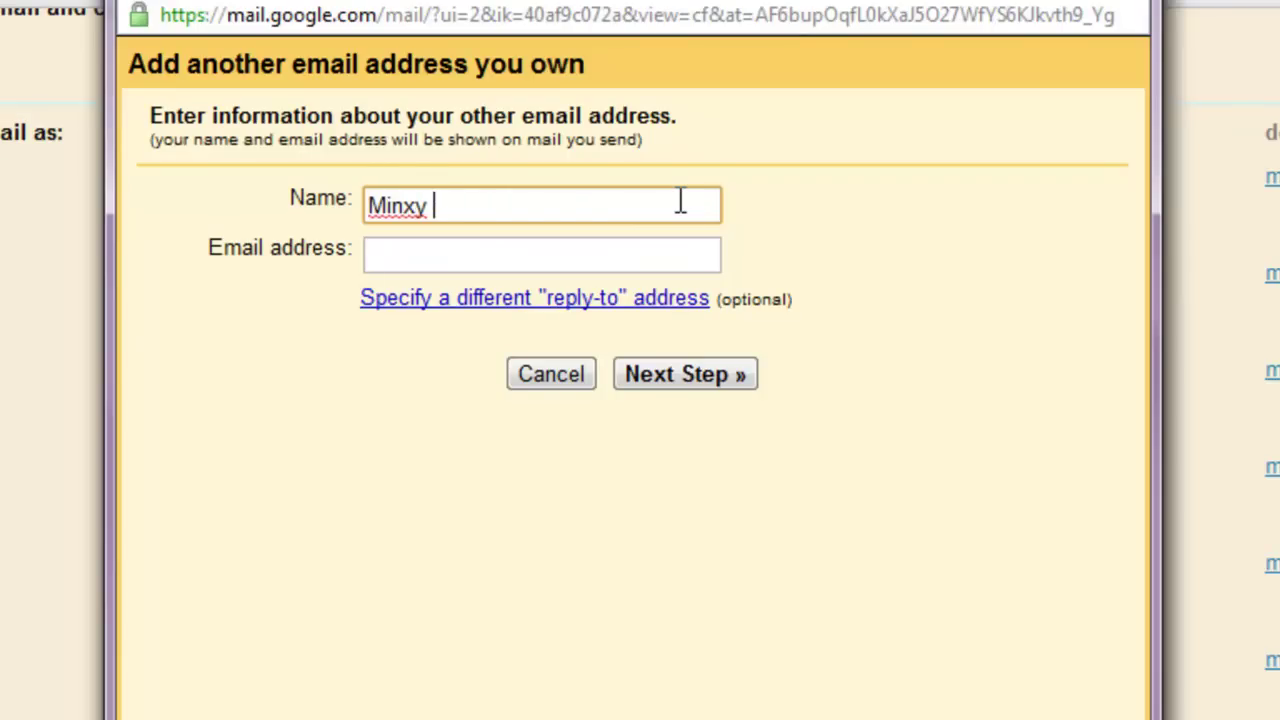
text(Nikki)
key(ctrl+a)
key(BackSpace)
Enter the suggested full sender name and the new Minxy domain address, then continue.
text(Nikk)
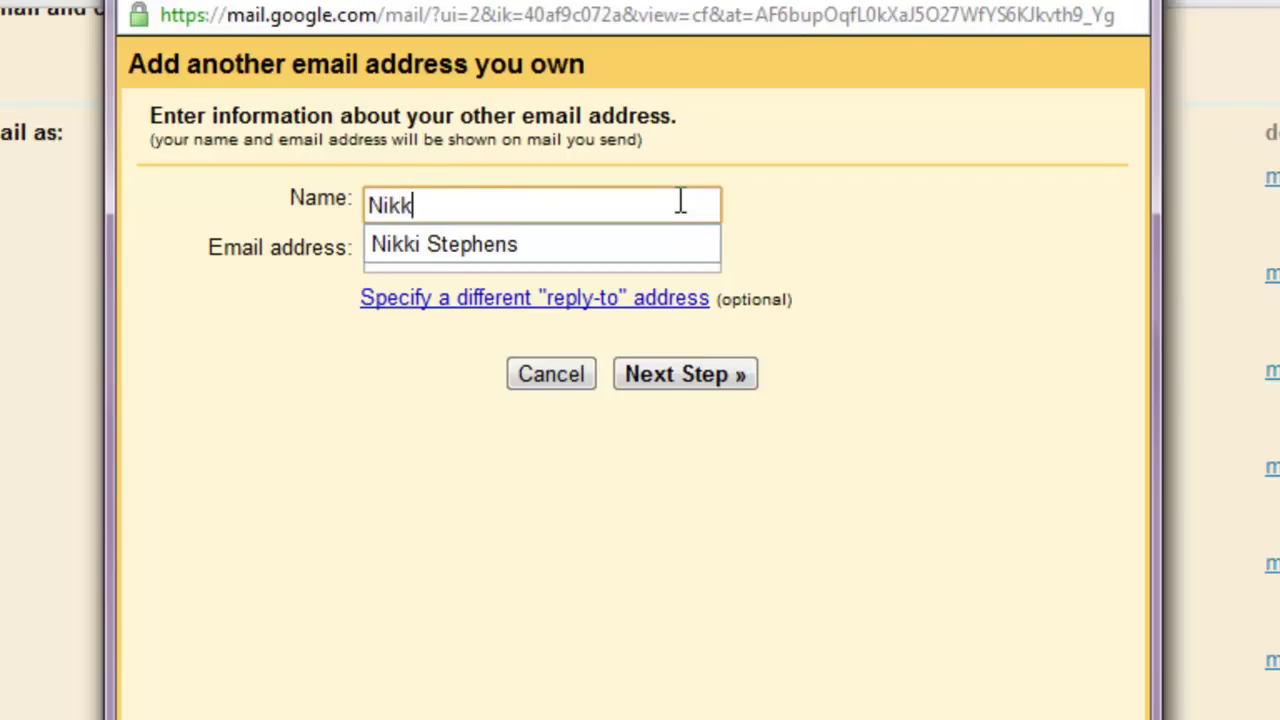
key(Down)
key(Return)
key(Tab)
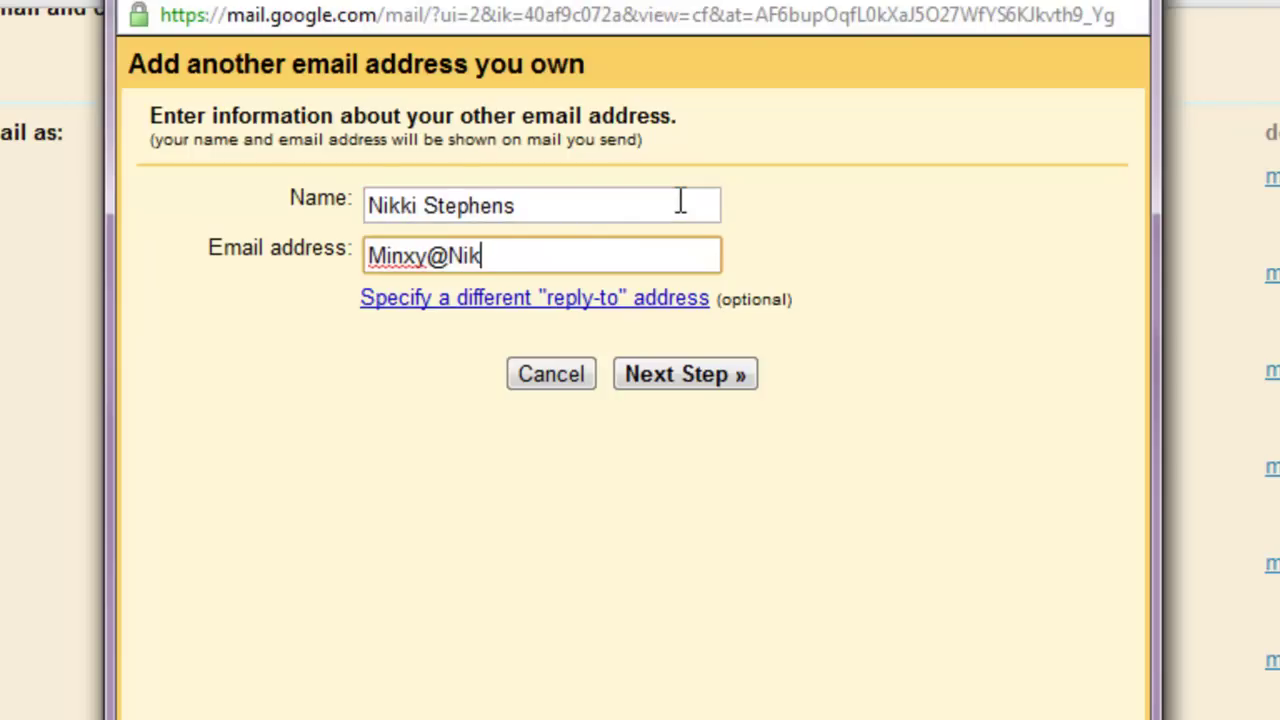
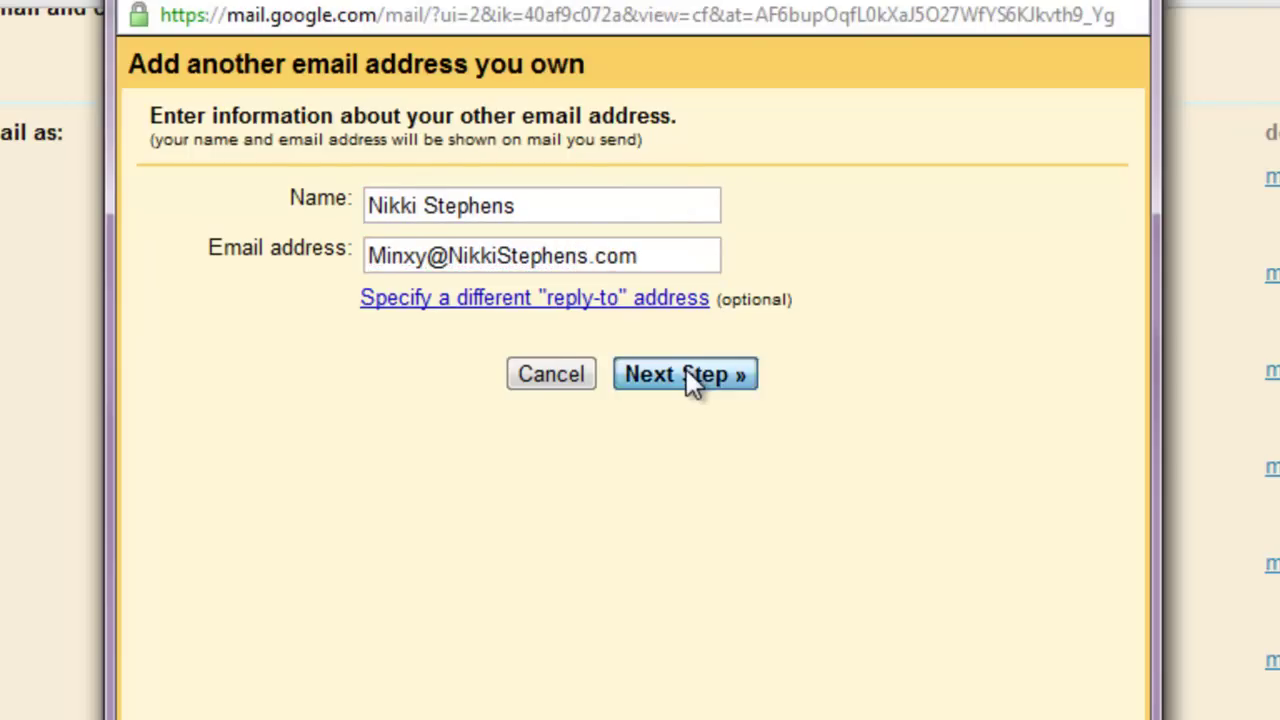
click(688, 376)
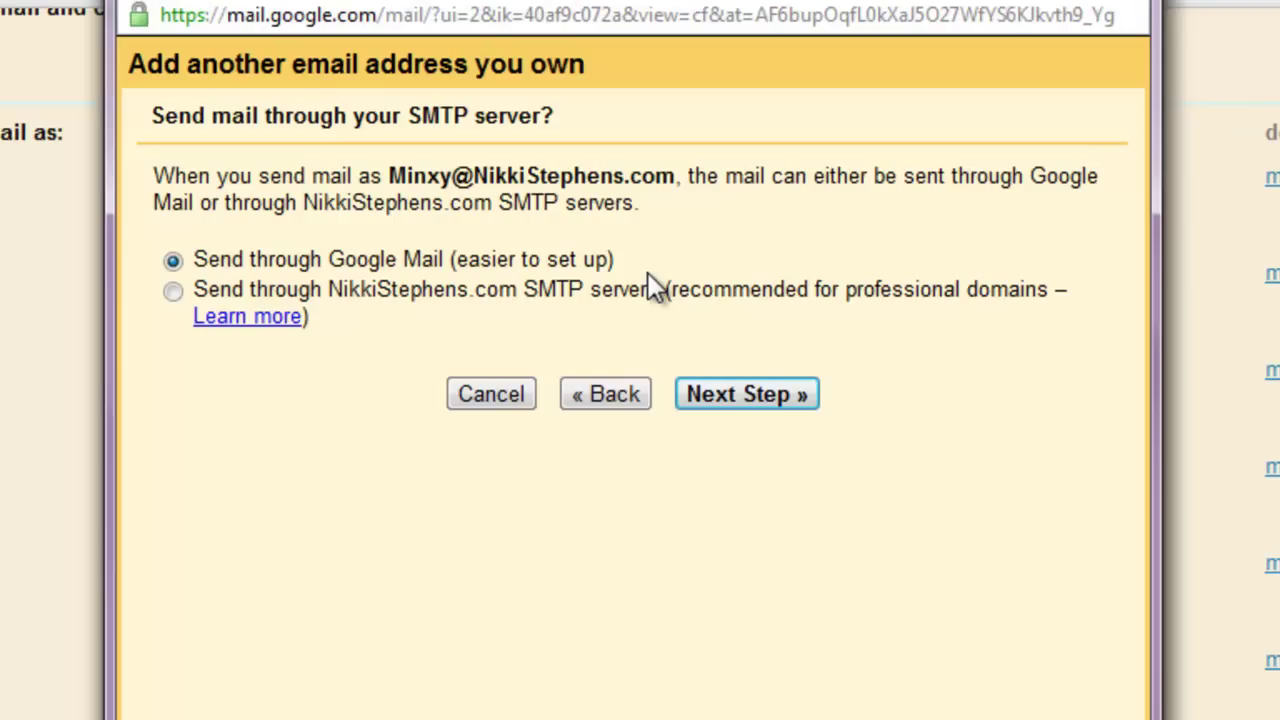
Send through SMTP server mail.NikkiStephens.com on port 587 with TLS, entering the mailbox login.
click(174, 290)
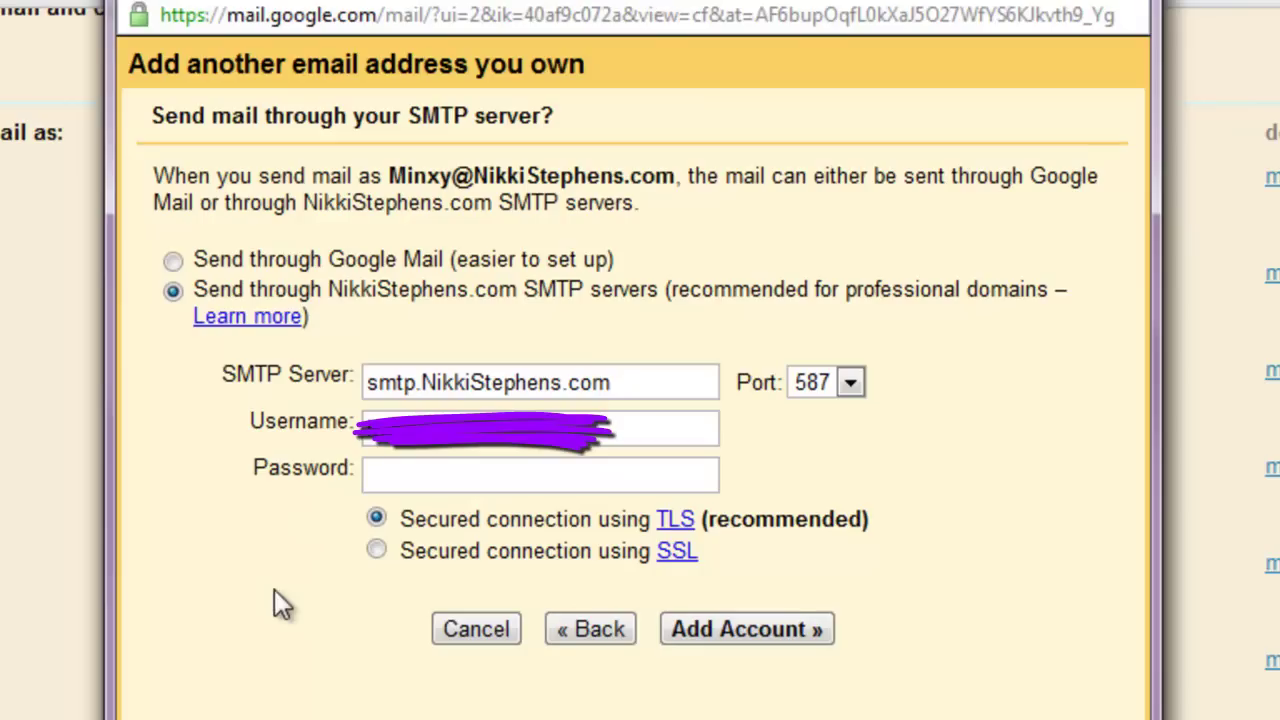
click(413, 386)
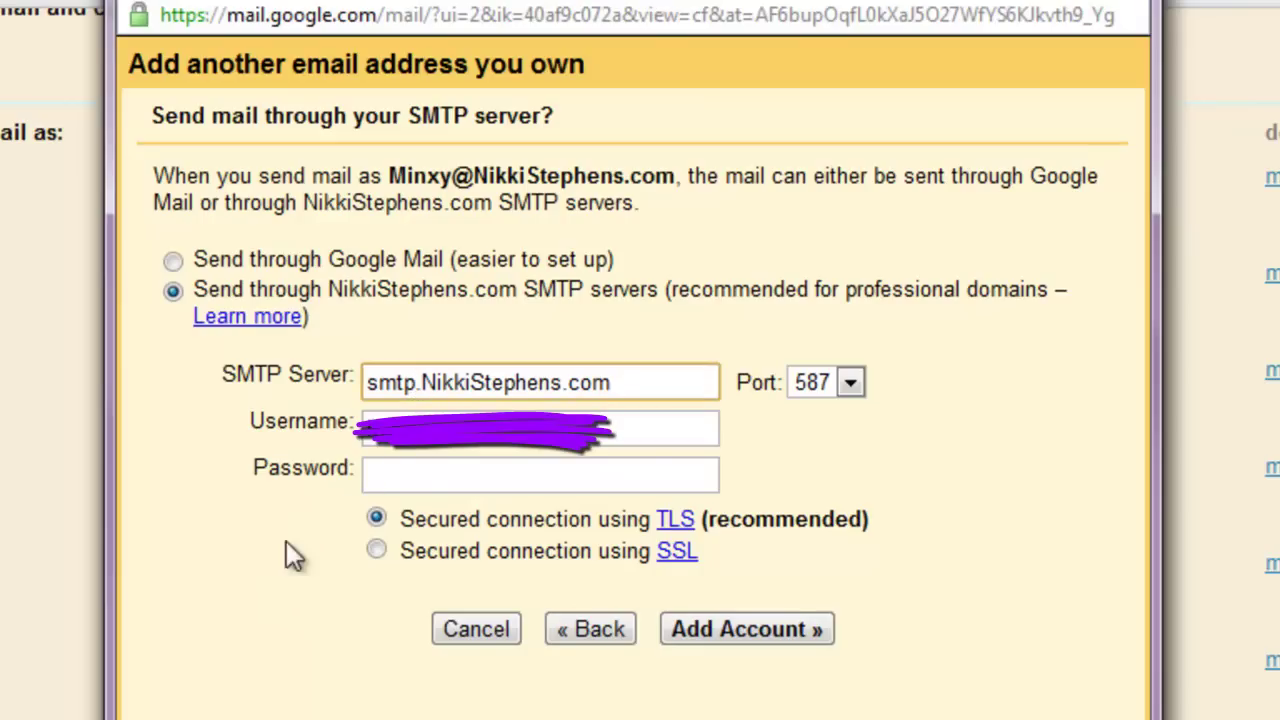
key(BackSpace)
key(BackSpace)
key(BackSpace)
key(BackSpace)
text(mail)
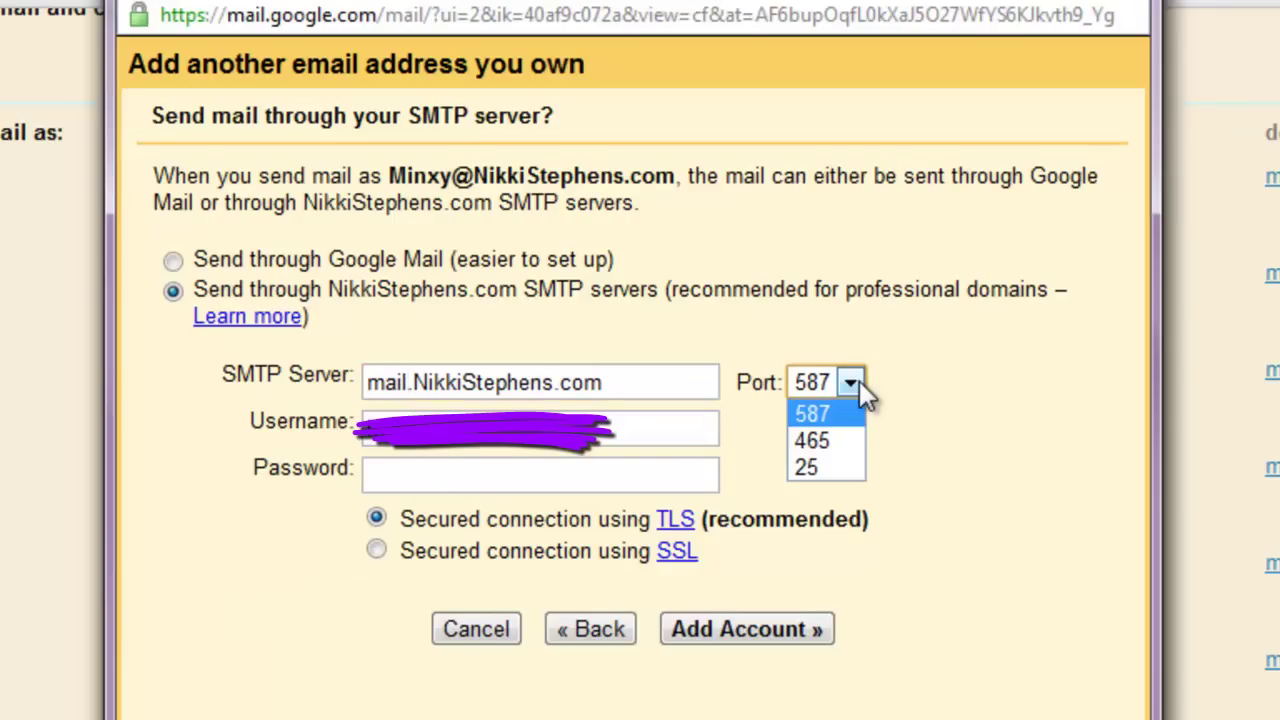
key(Tab)
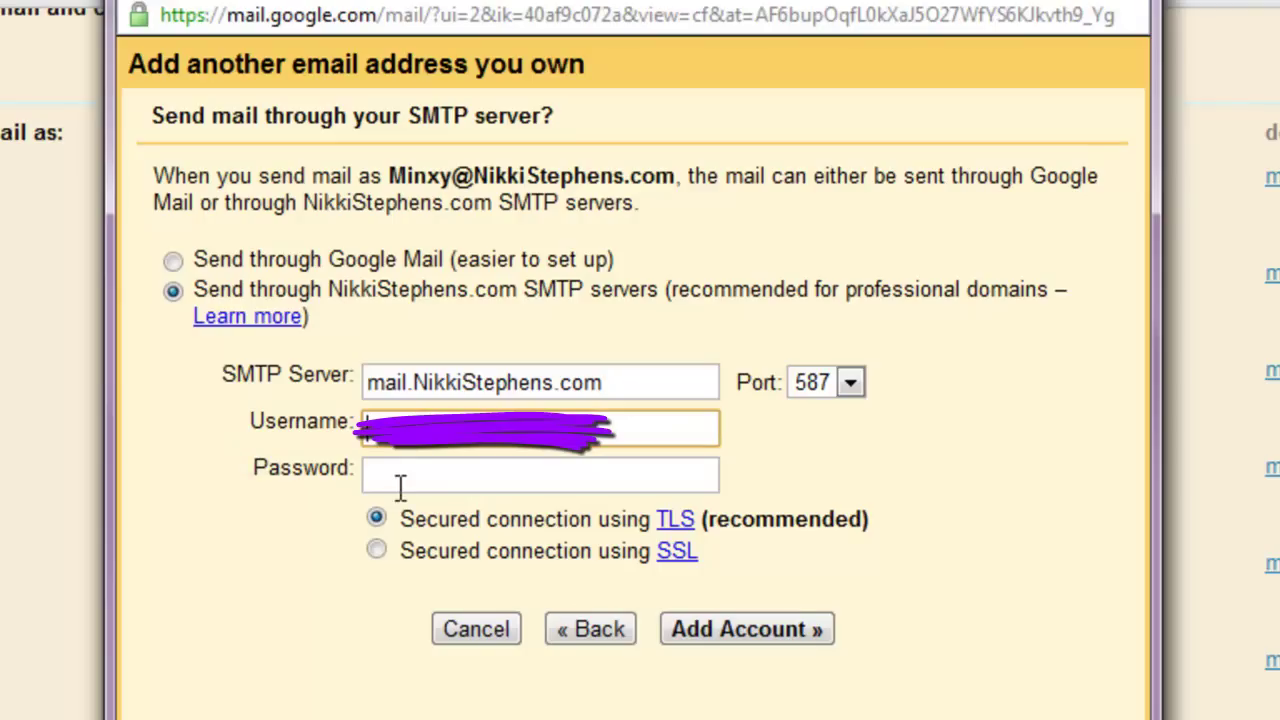
click(465, 470)
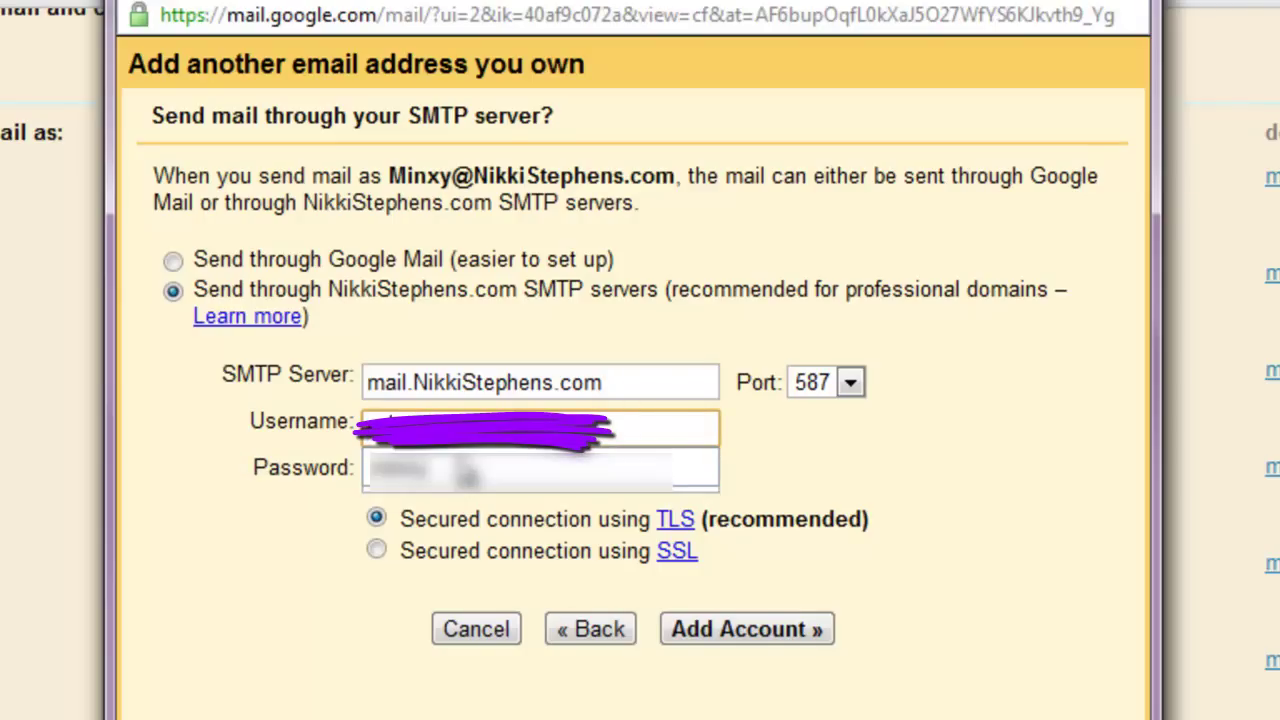
key(Tab)
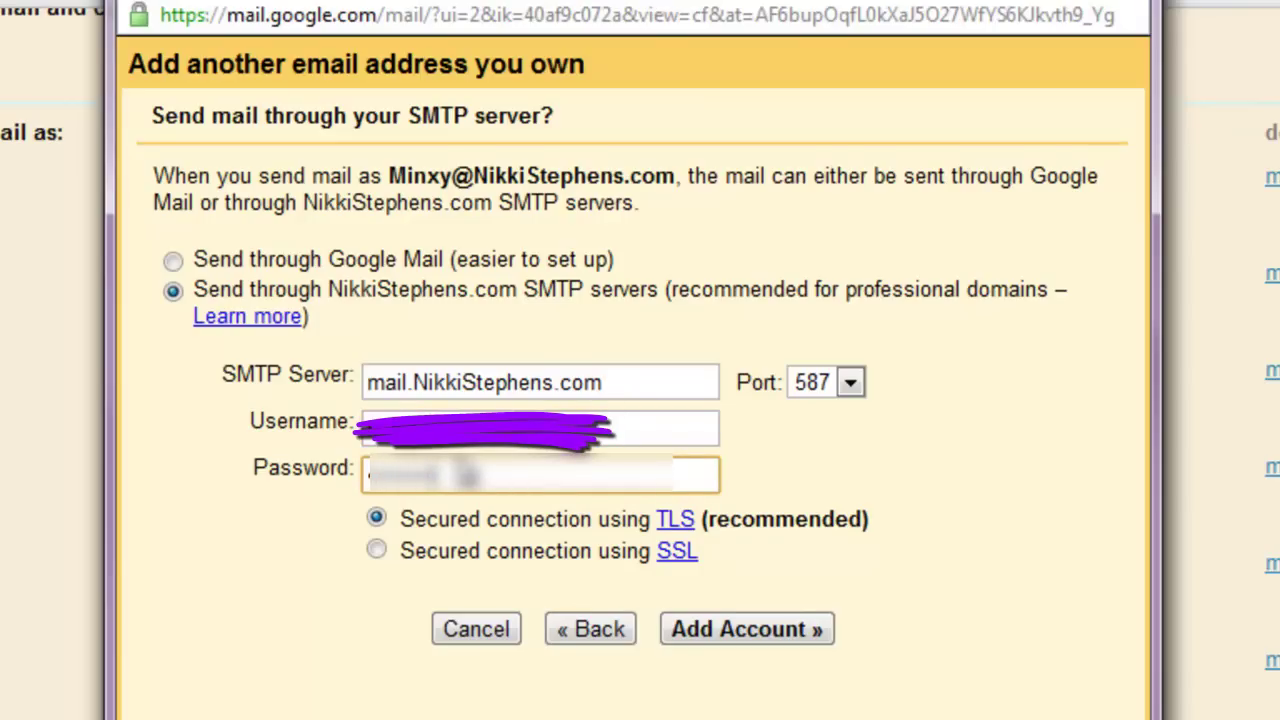
click(703, 630)
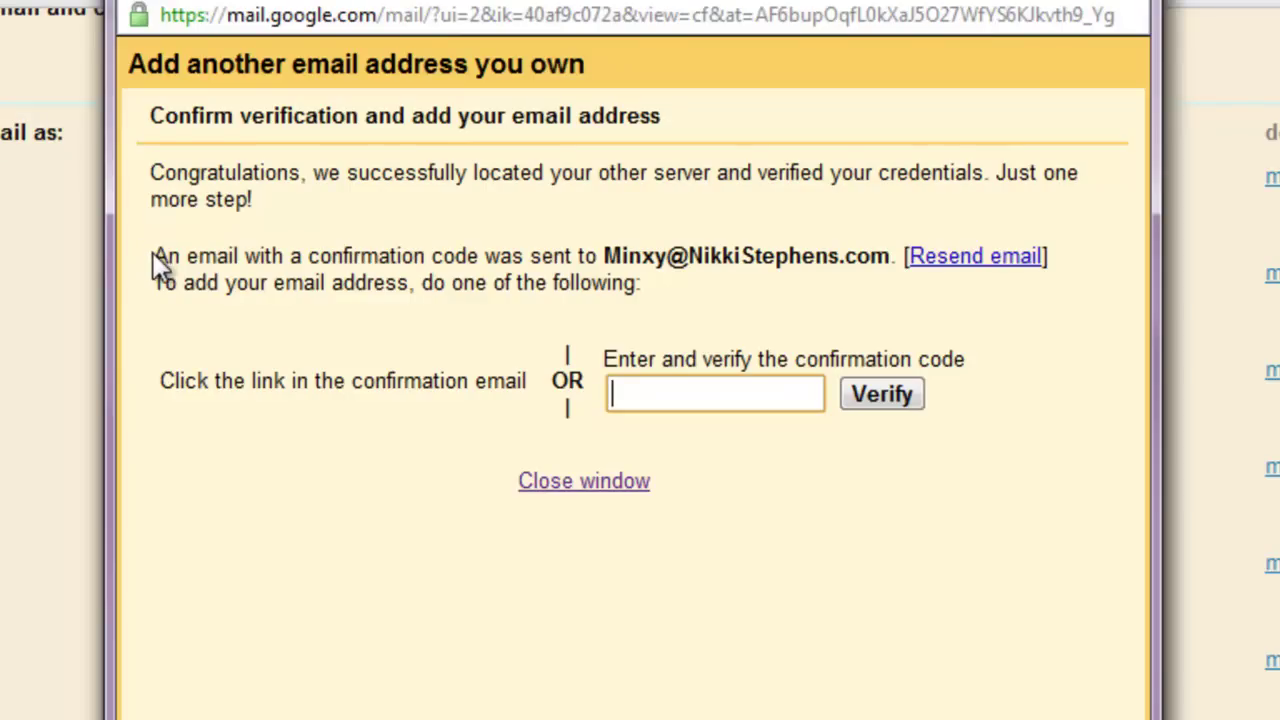
Close the verification window and confirm the address via the Google Mail Confirmation email link.
drag(155, 256, 857, 258)
click(857, 258)
key(ctrl+w)
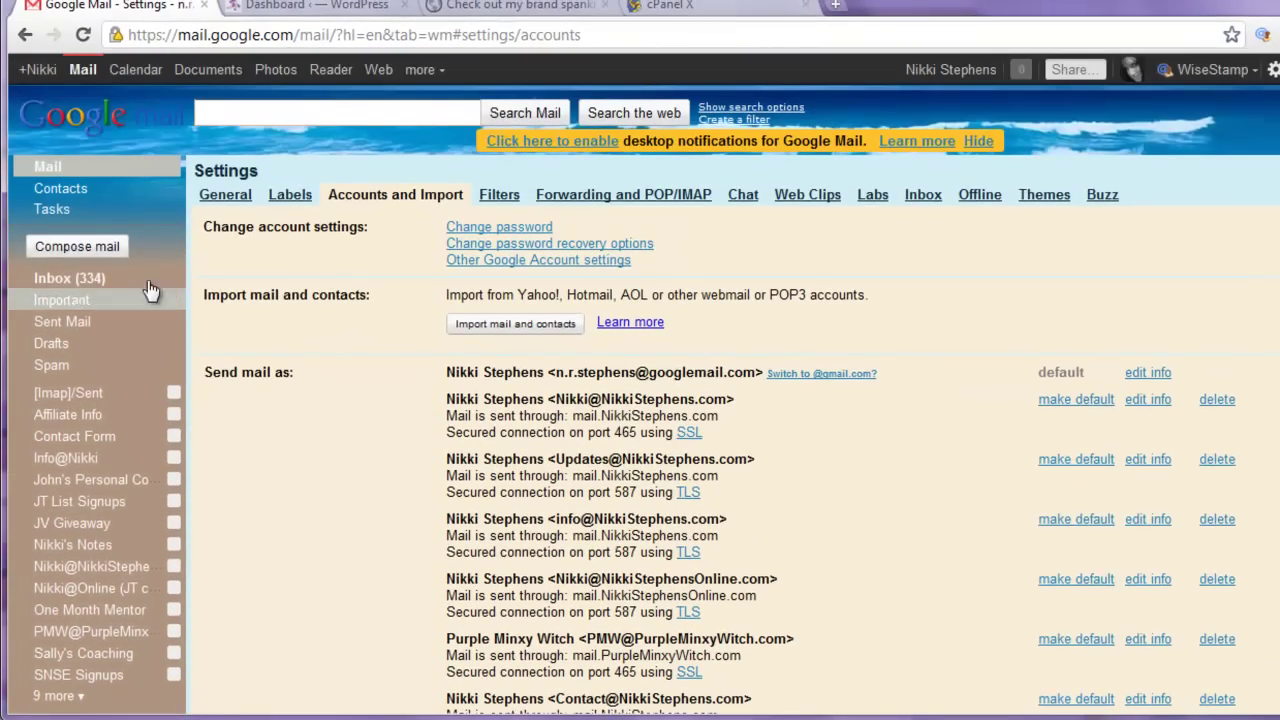
click(90, 278)
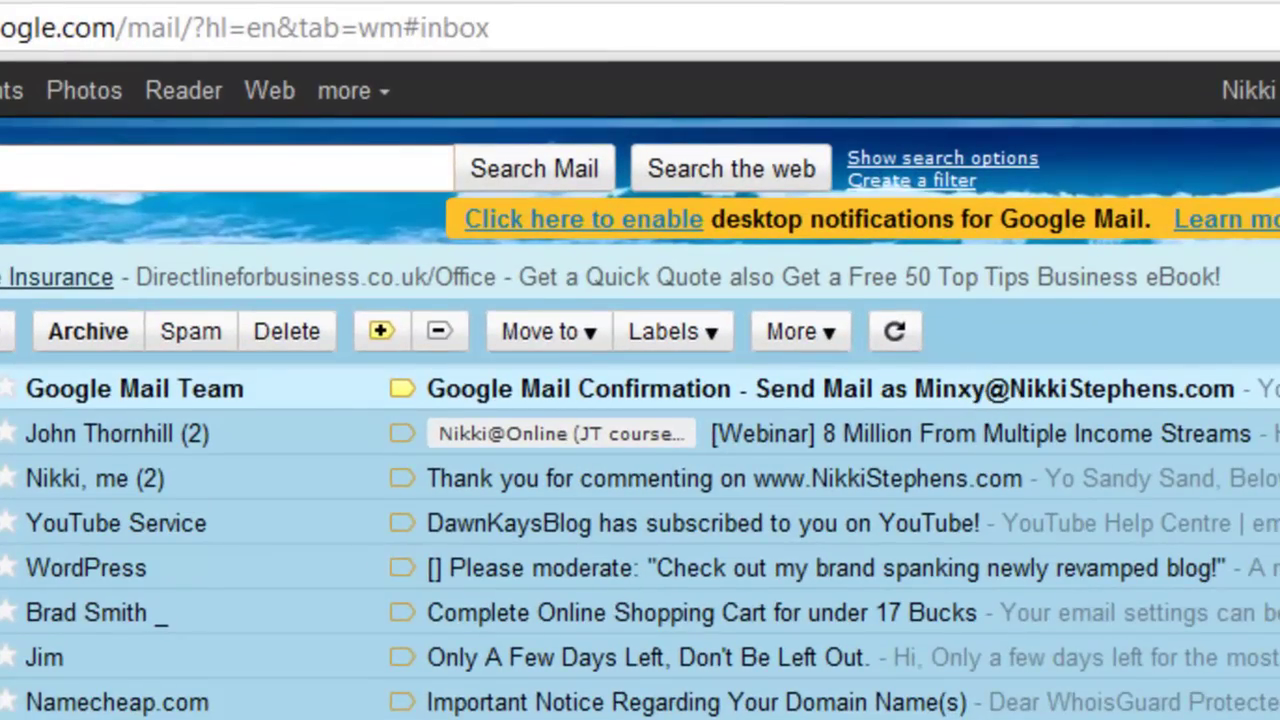
key(o)
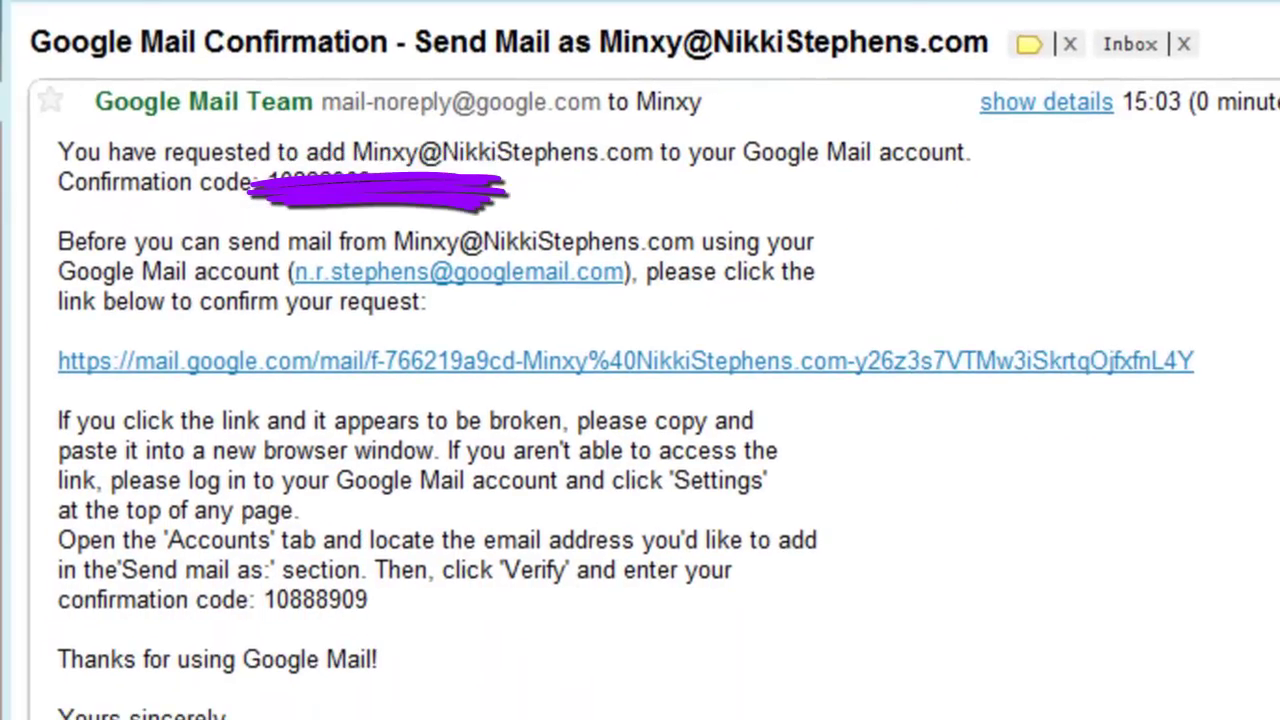
click(855, 365)
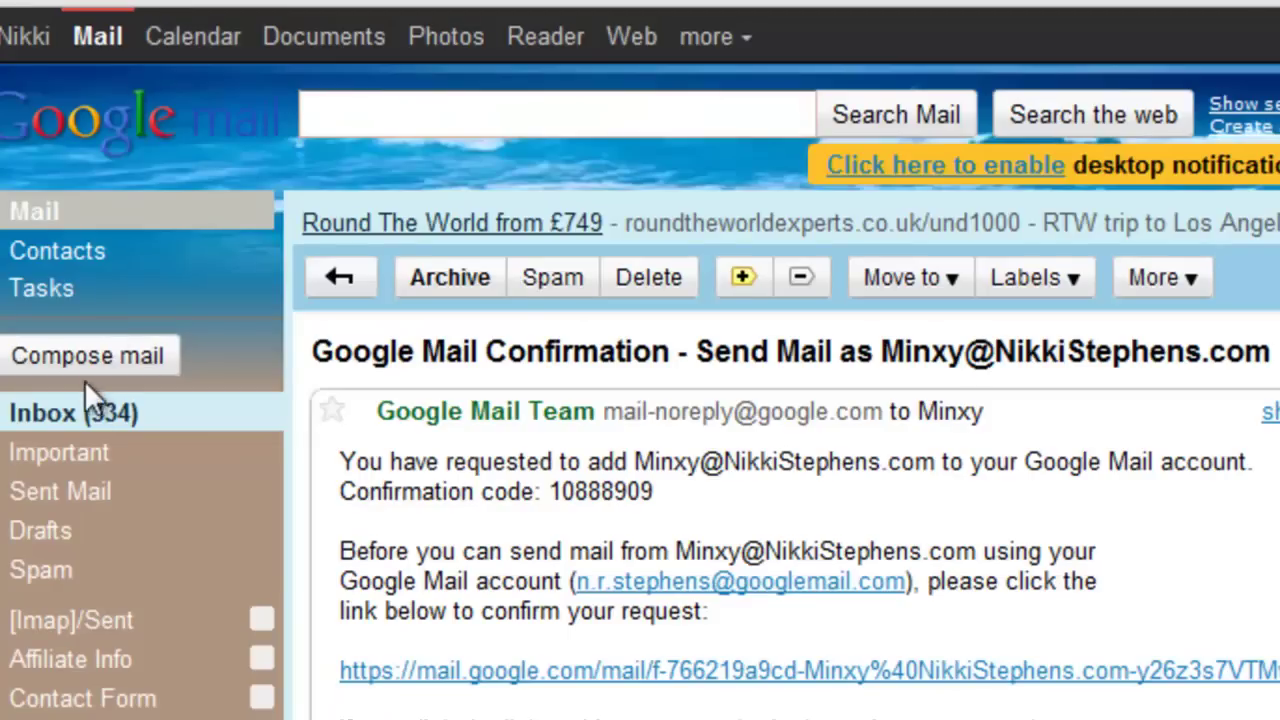
click(84, 414)
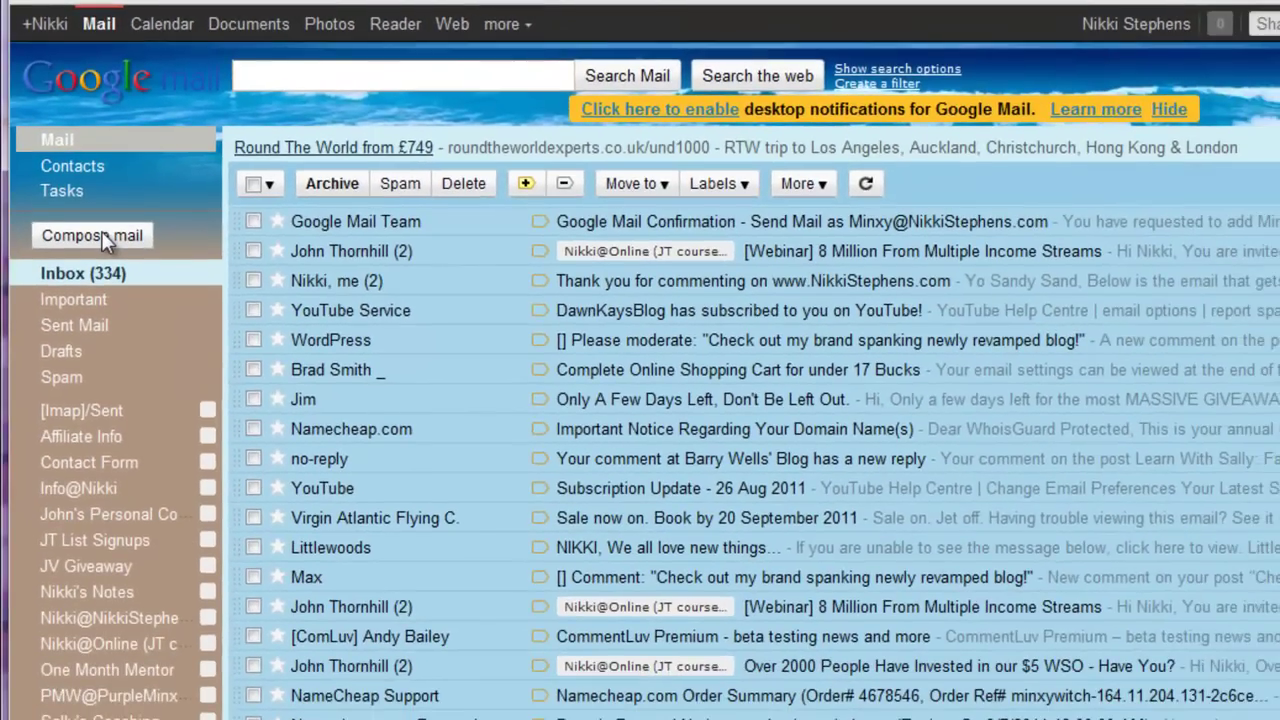
Send an email titled 'Test' from another domain address to the Minxy mailbox.
click(105, 240)
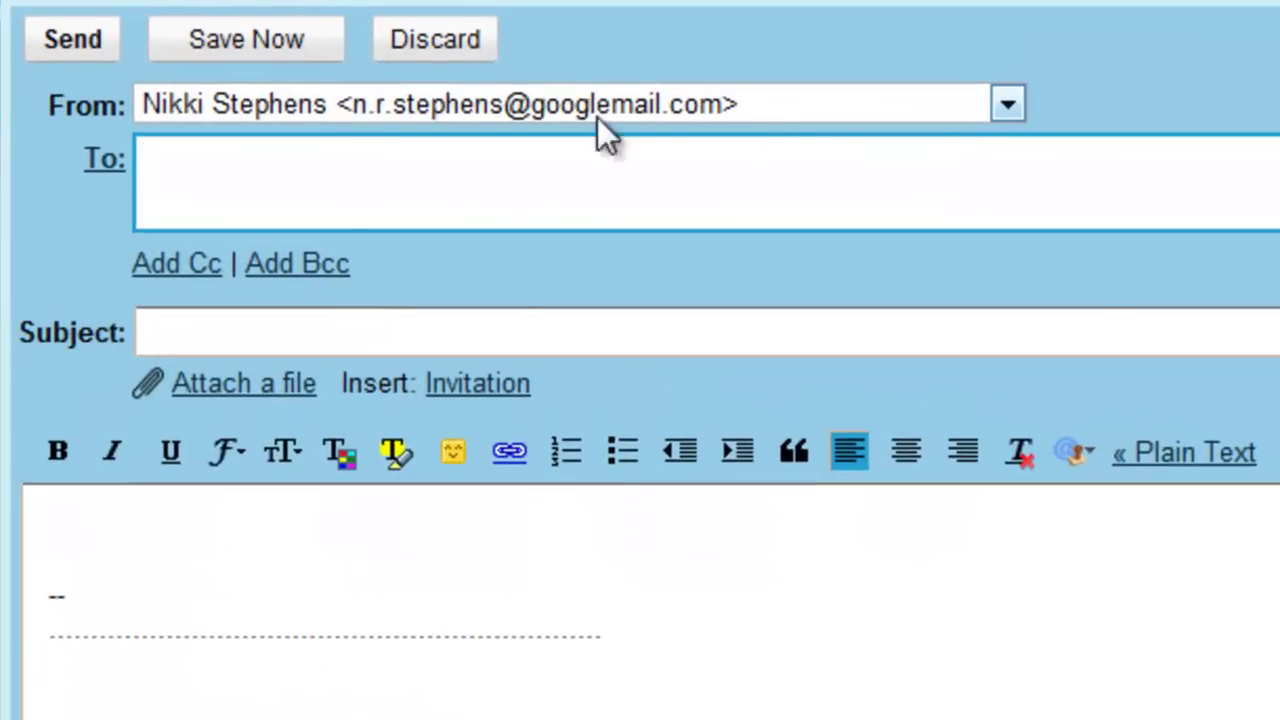
click(1002, 101)
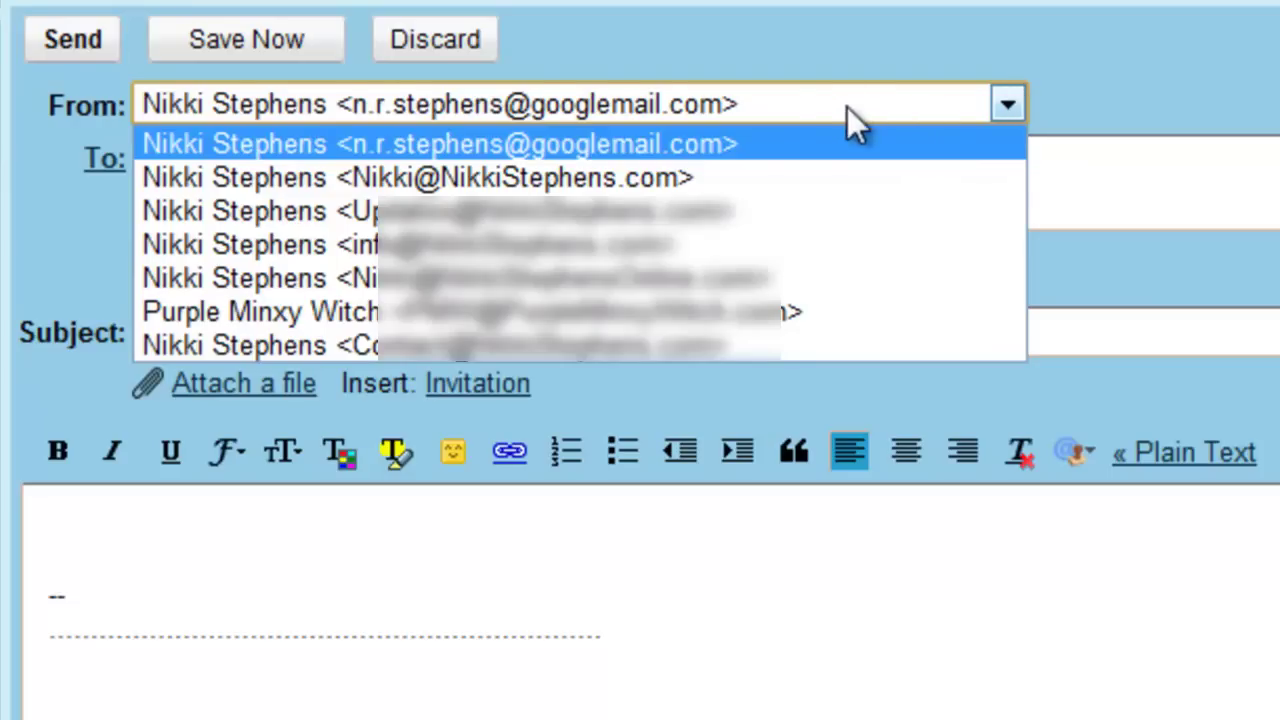
click(685, 177)
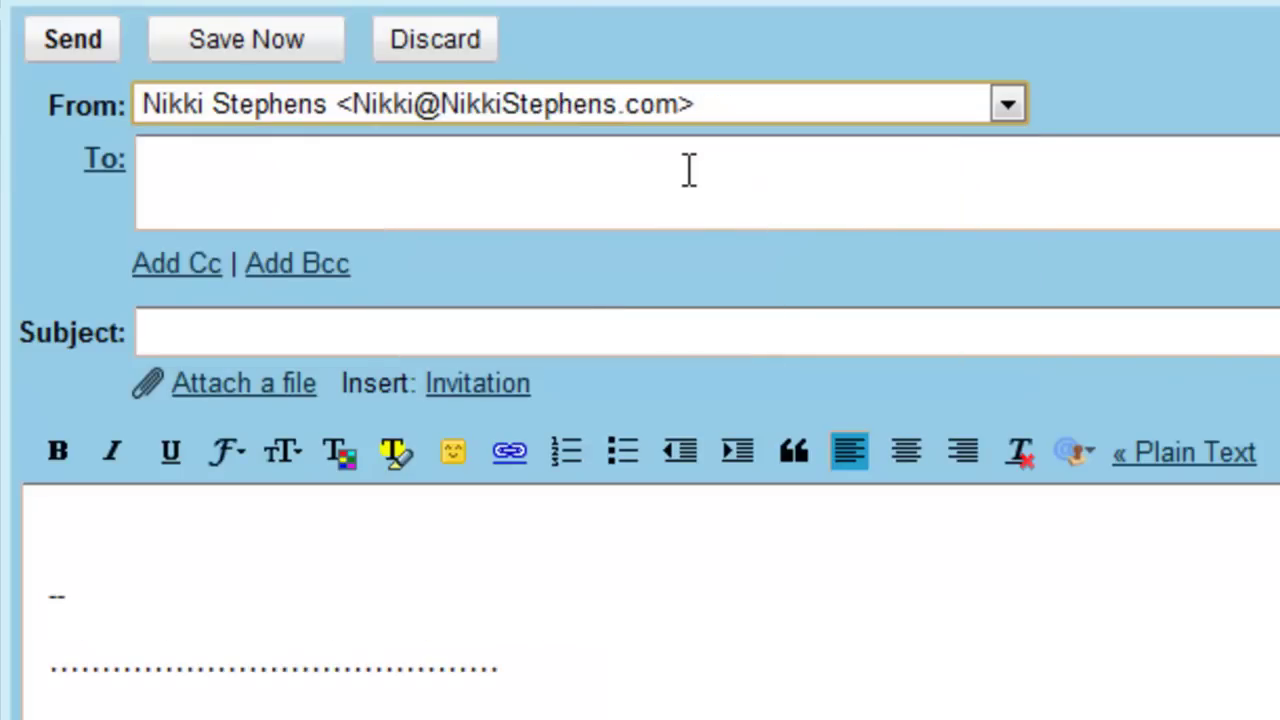
click(689, 165)
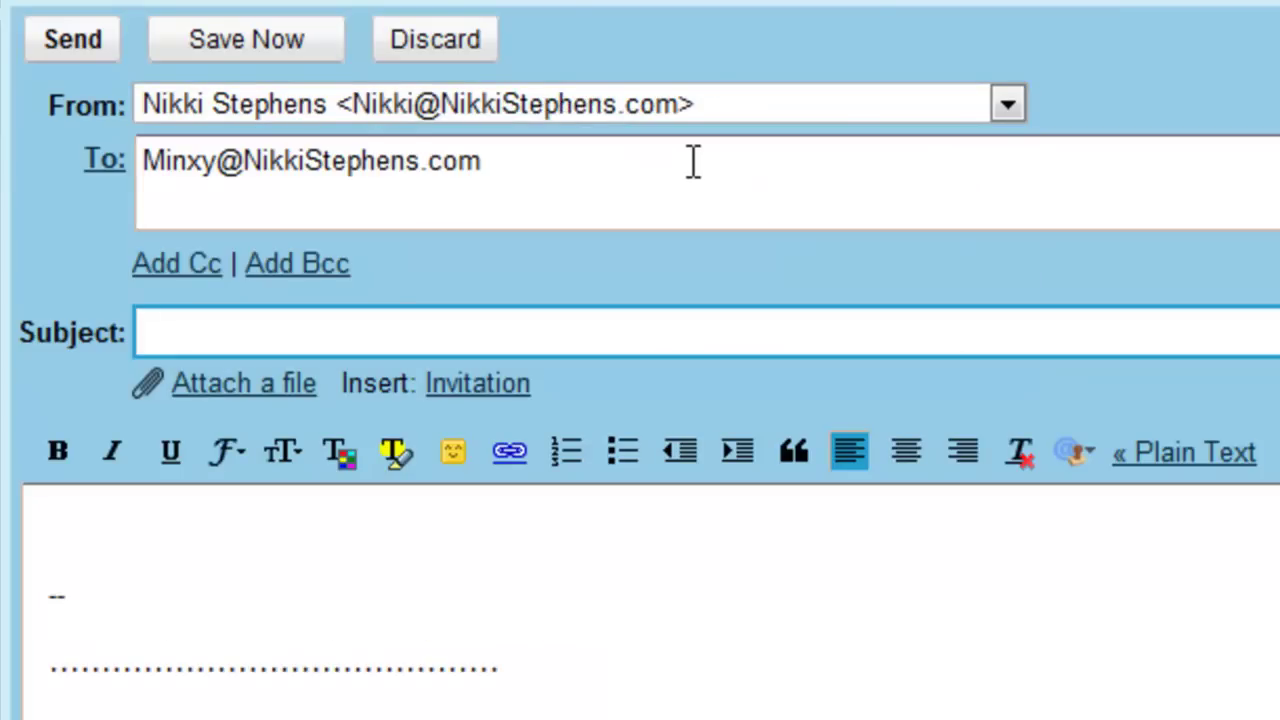
text(Test)
click(83, 41)
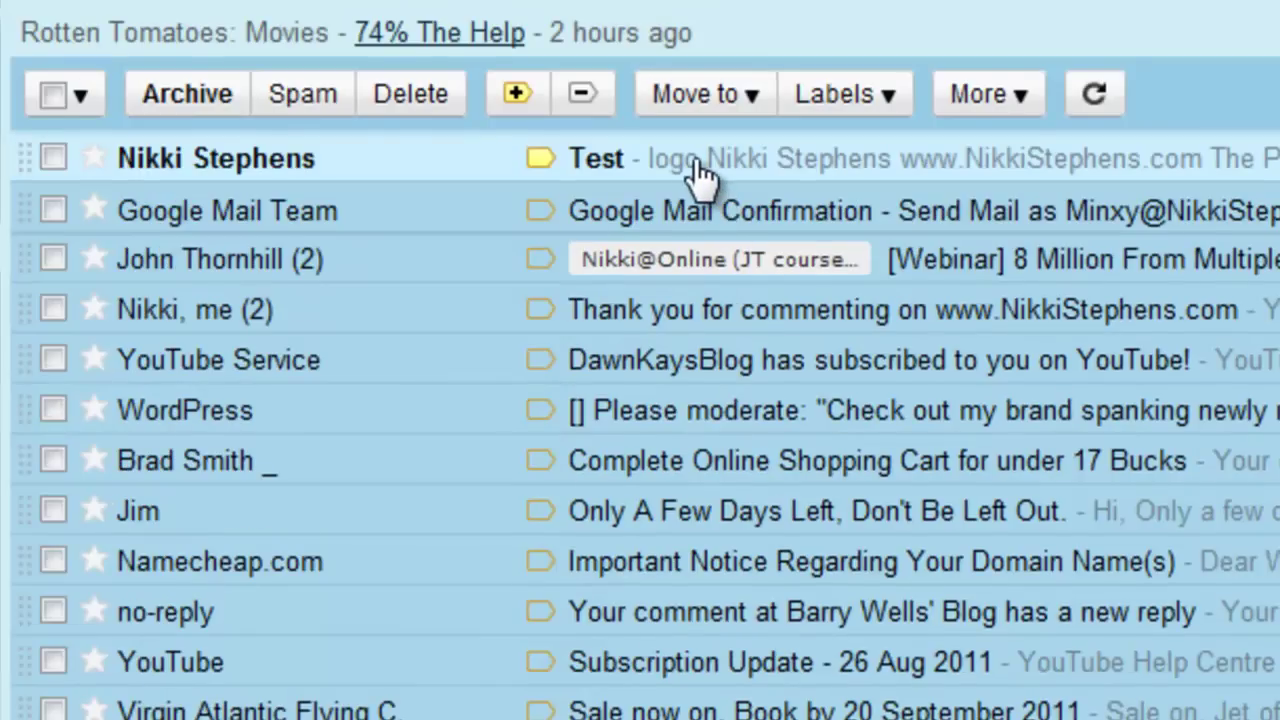
Open the received Test message and check its full sender and recipient details.
click(695, 160)
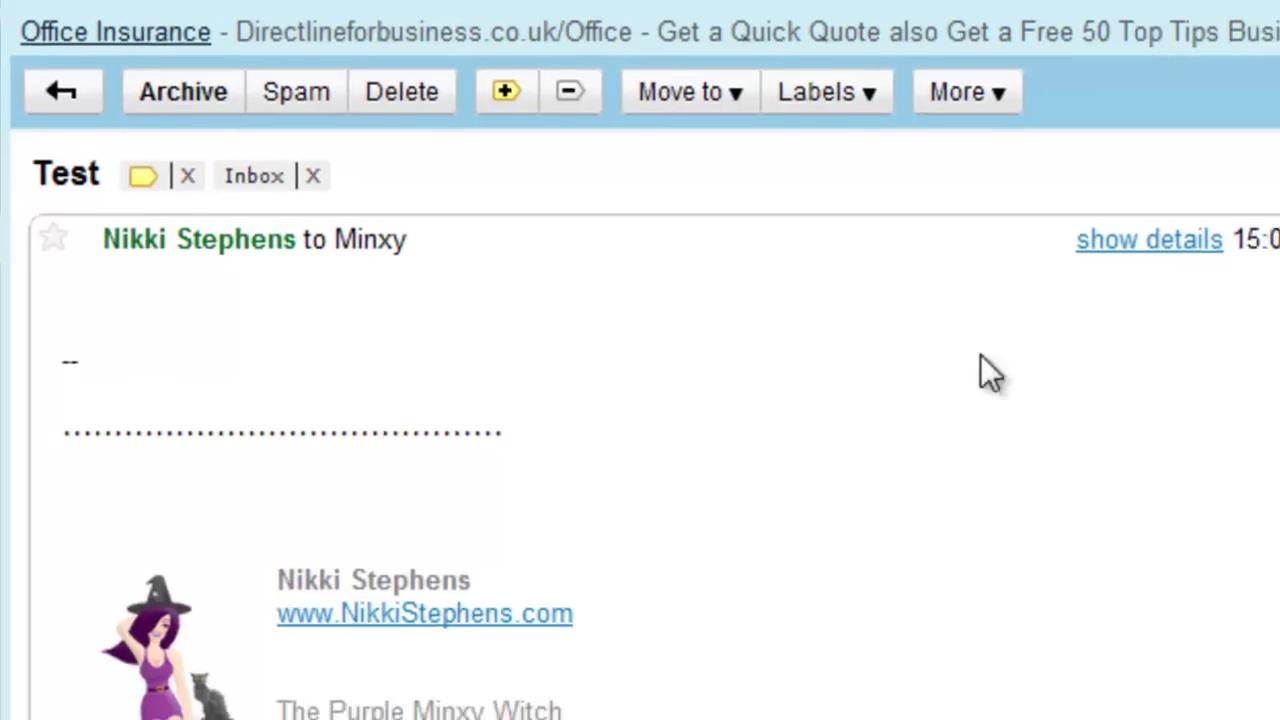
click(1120, 241)
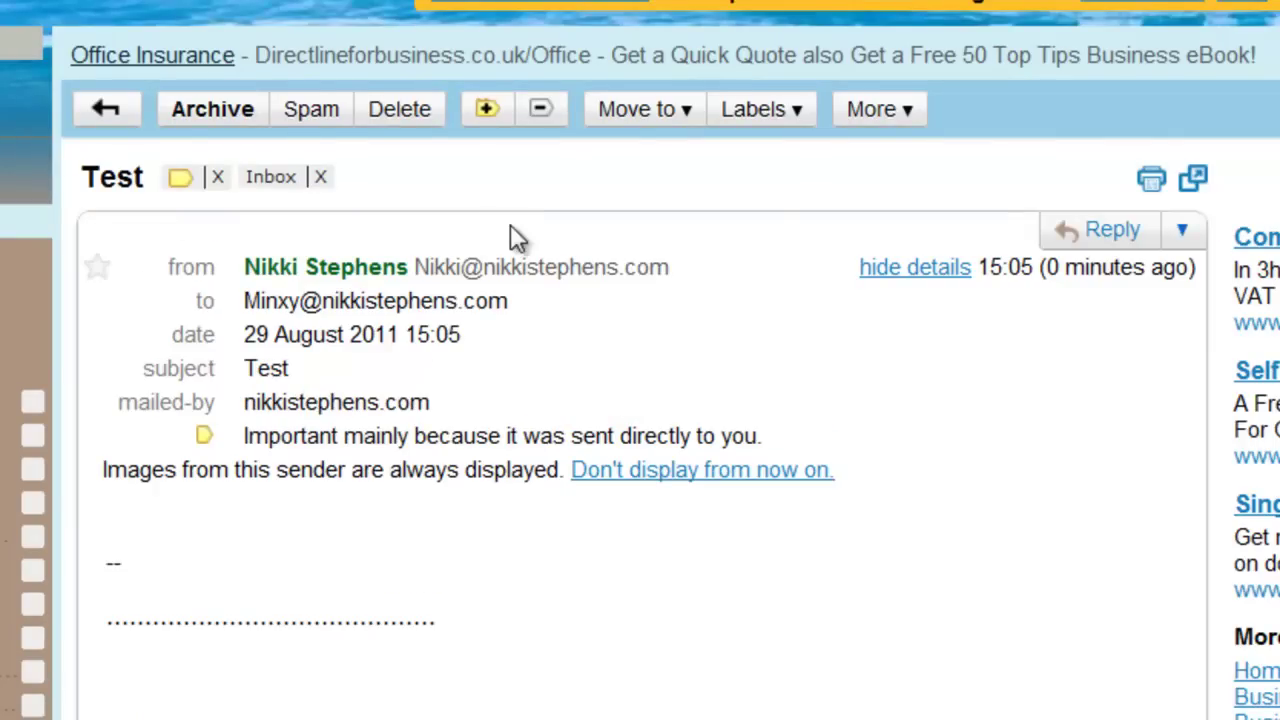
key(u)
Start a new message and set its From address to the Minxy address.
key(c)
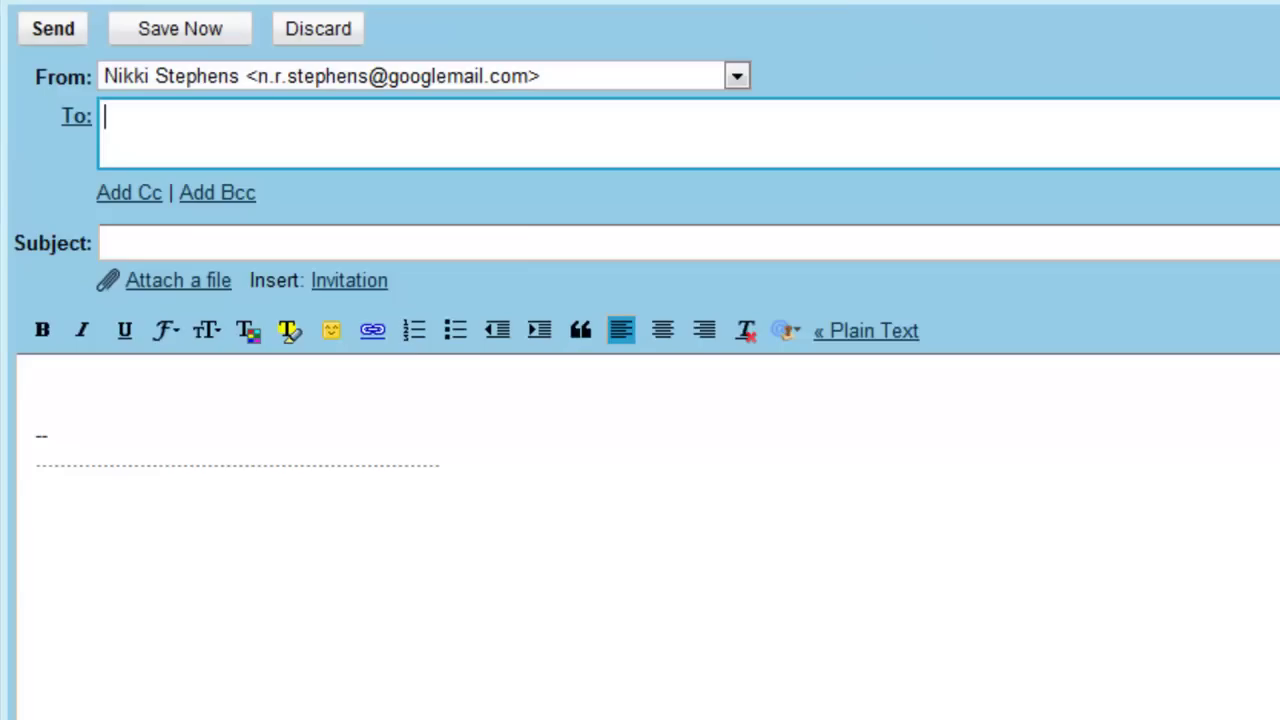
click(720, 80)
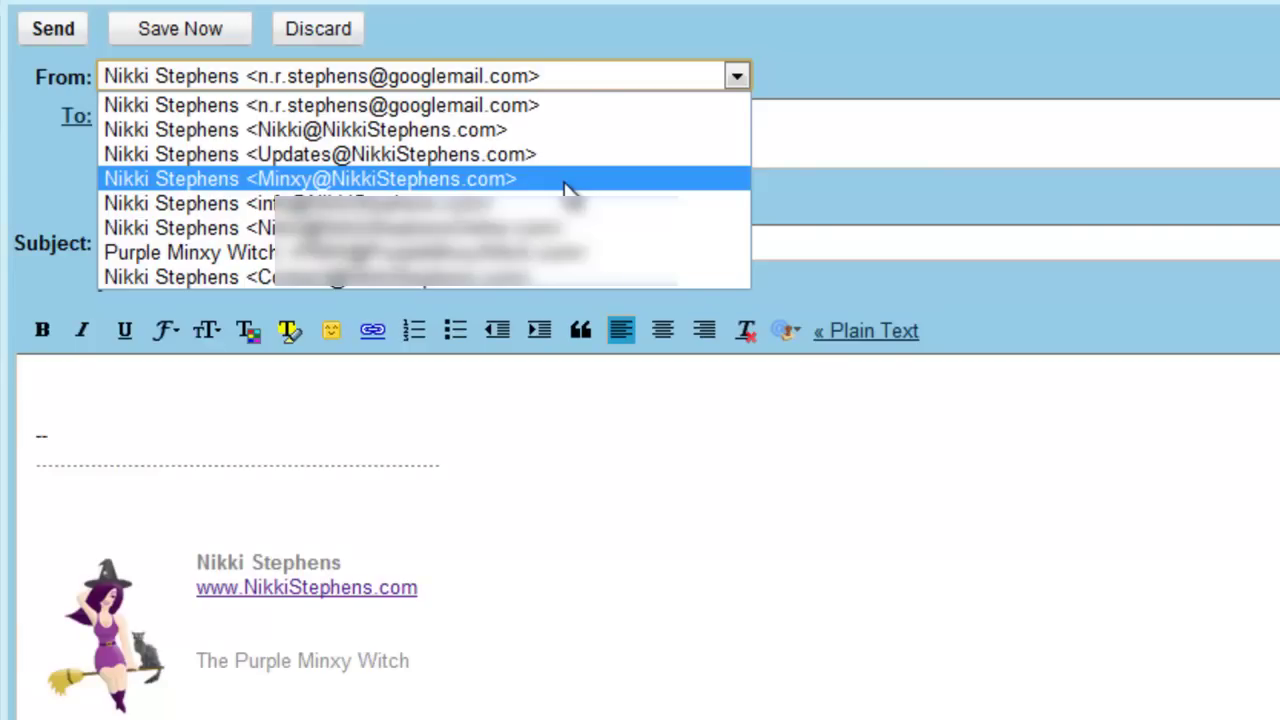
click(565, 185)
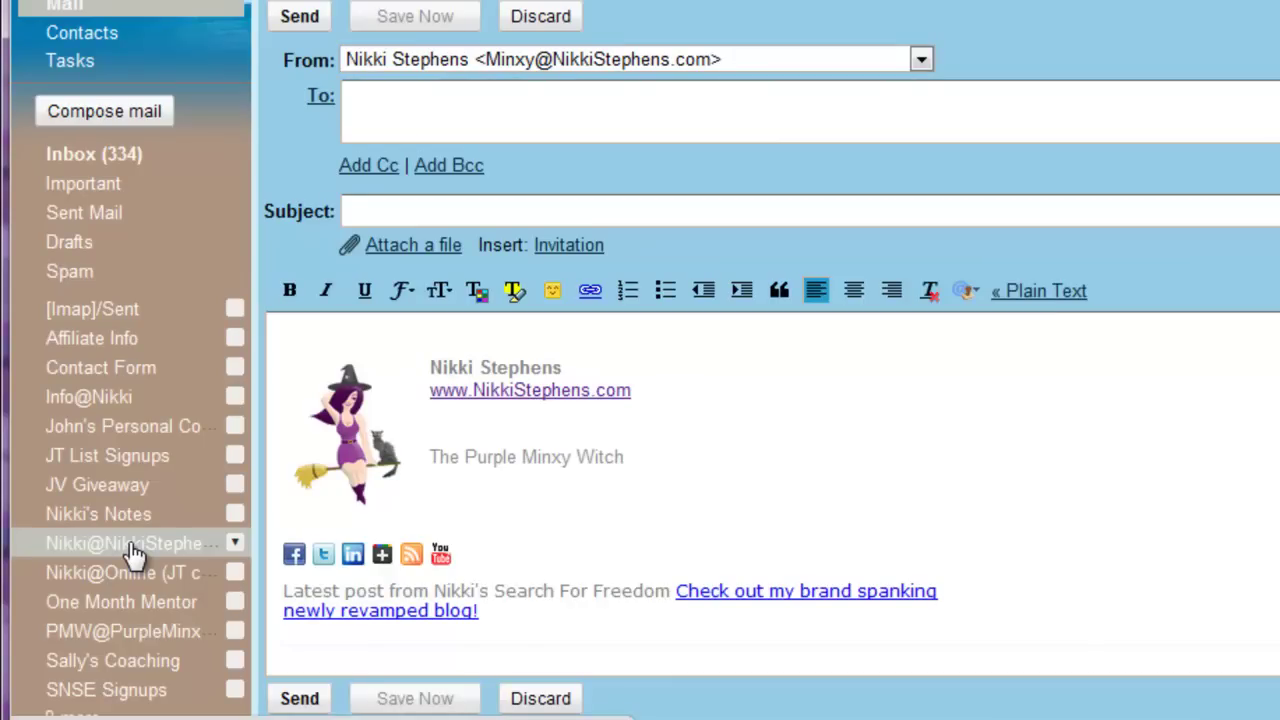
Check the existing domain label, then open Gmail's Filters settings.
click(134, 553)
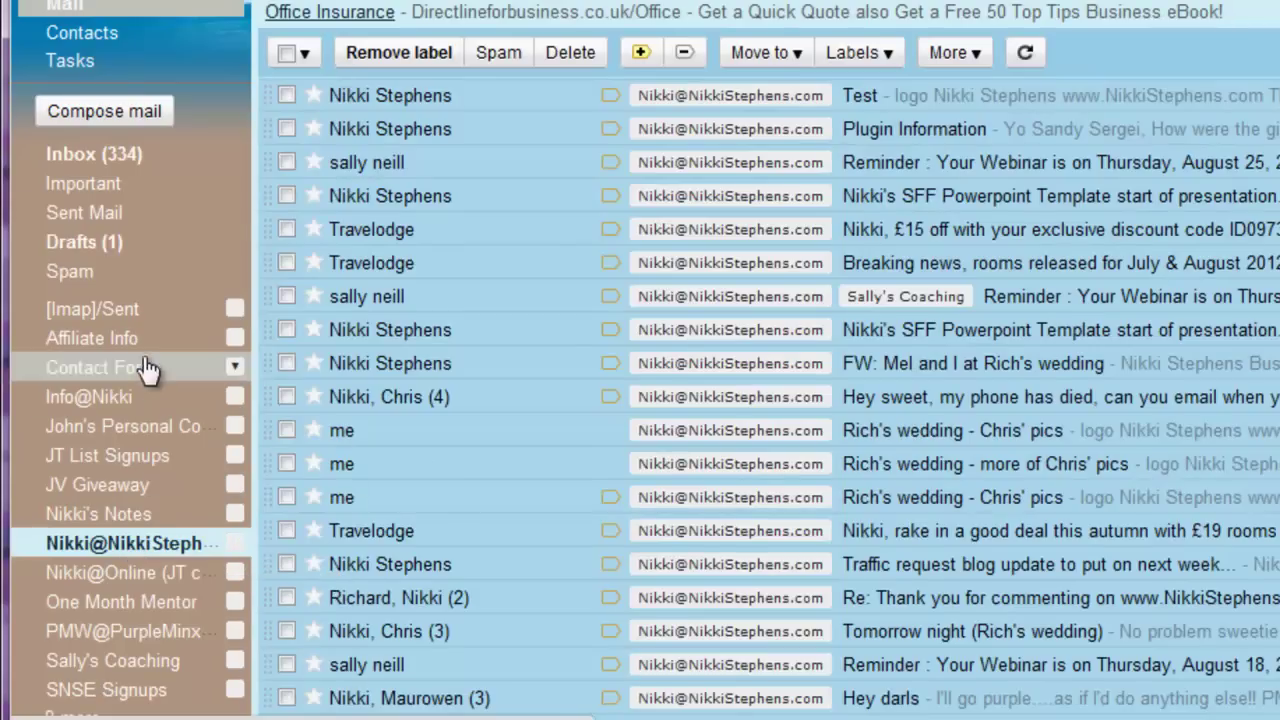
click(118, 168)
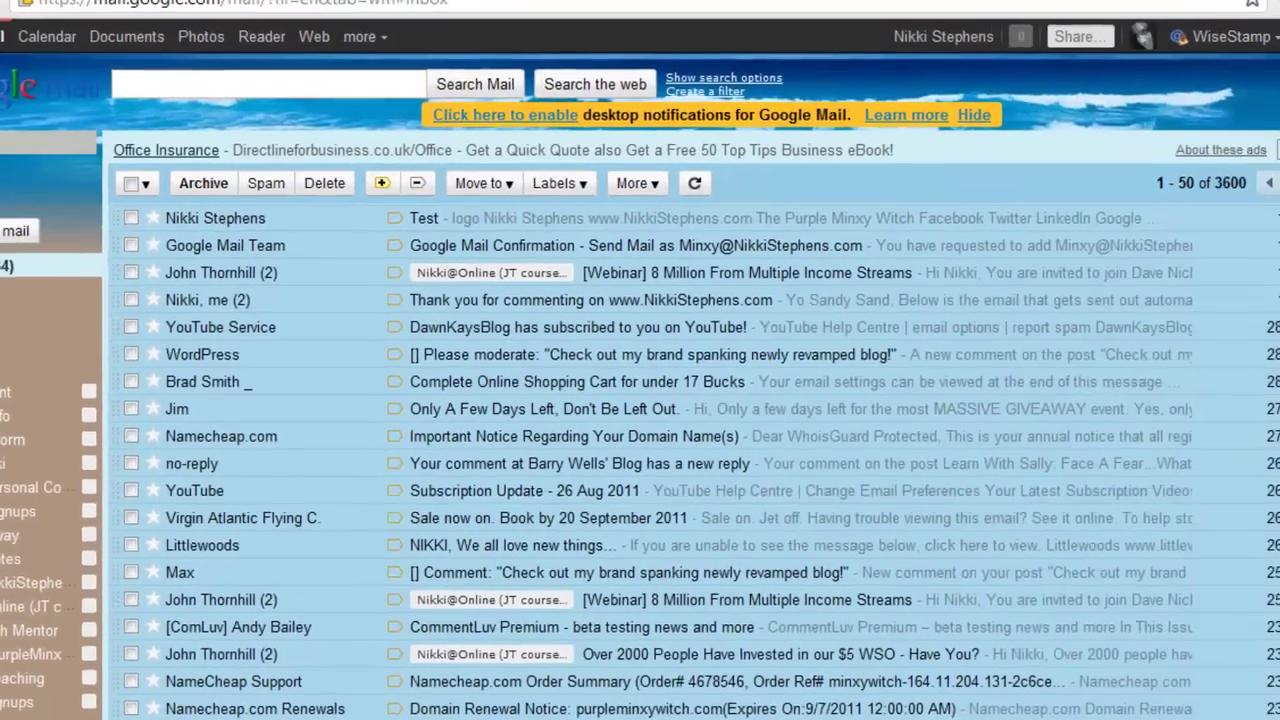
click(1257, 43)
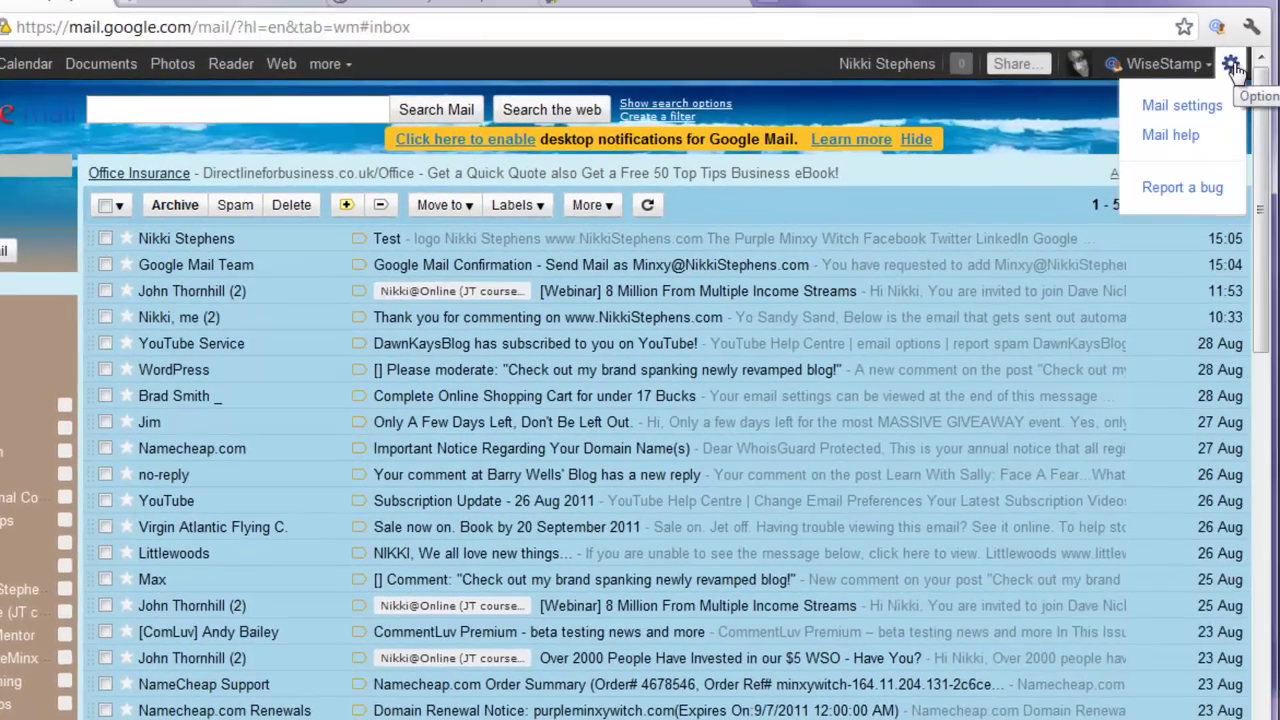
click(1178, 104)
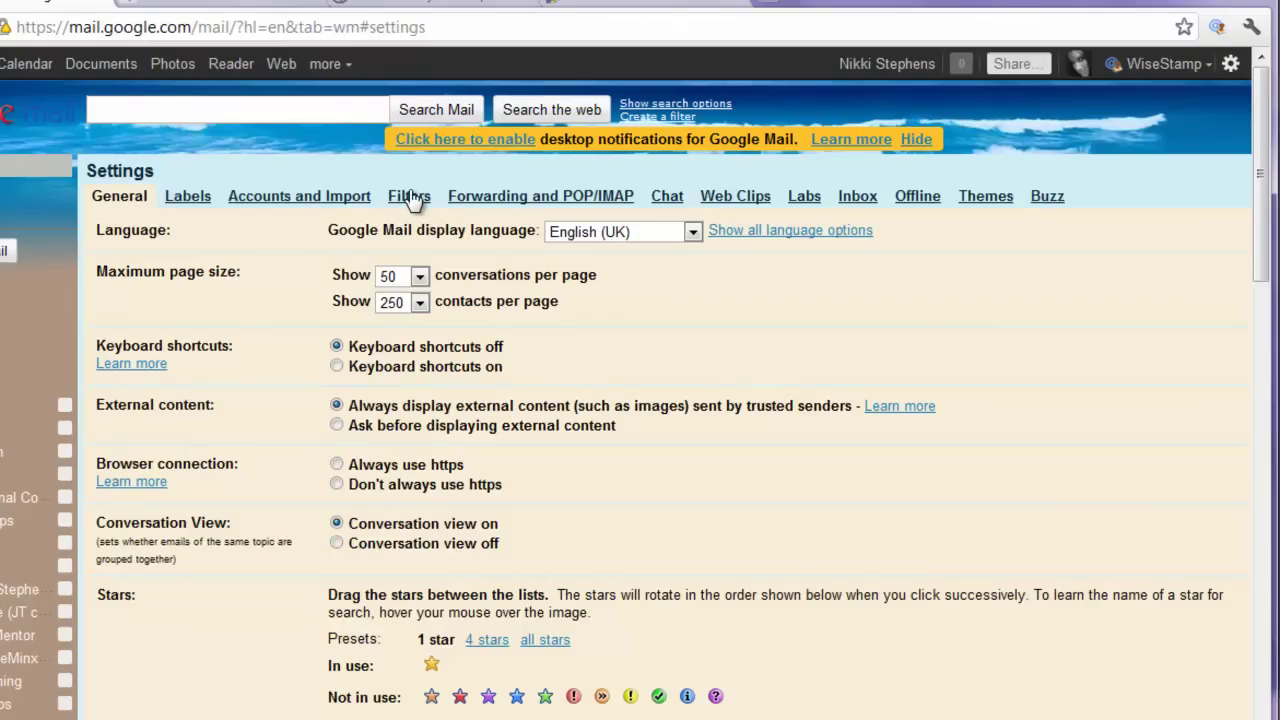
click(411, 199)
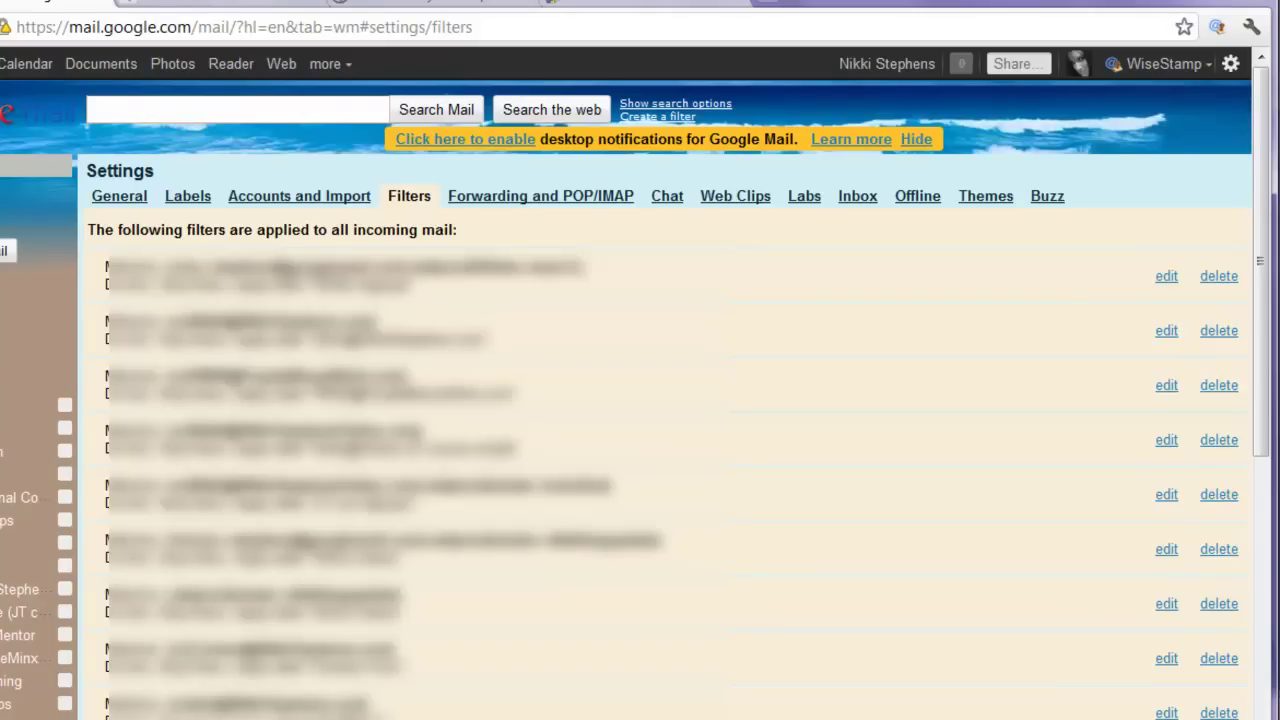
Review the existing filters and start creating a new filter.
scroll(1265, 417, down, 3)
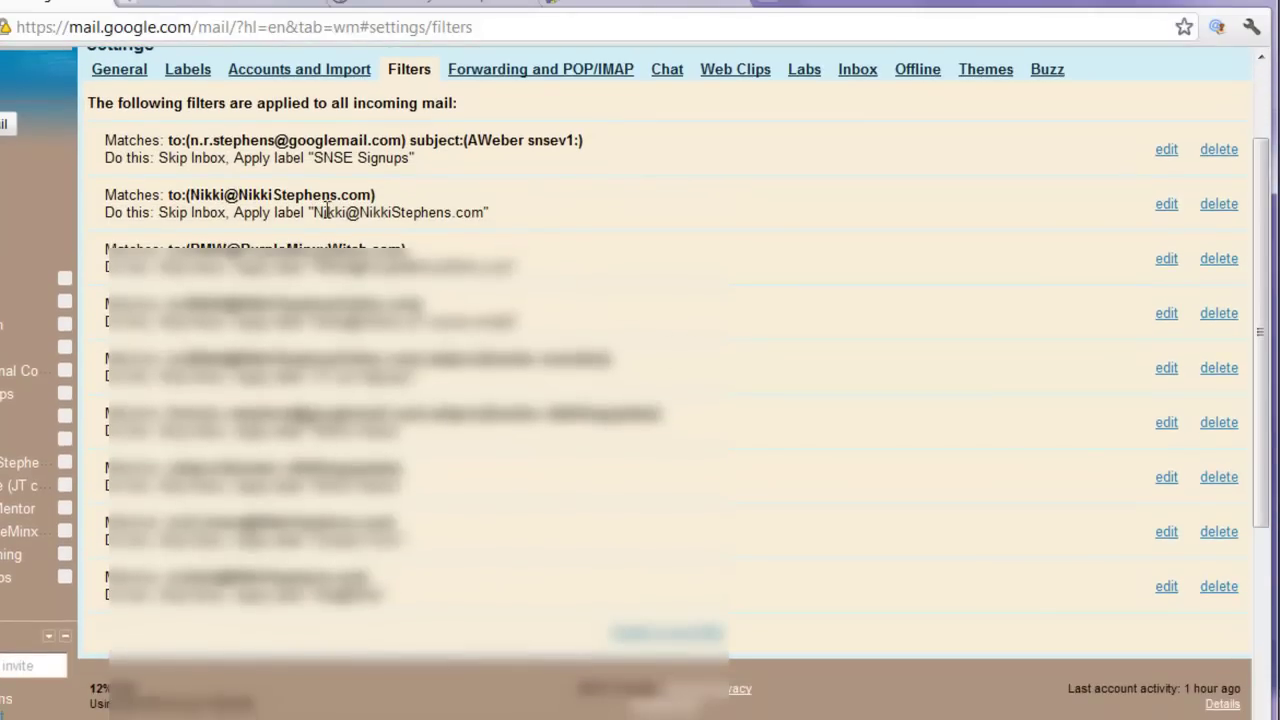
drag(508, 215, 160, 217)
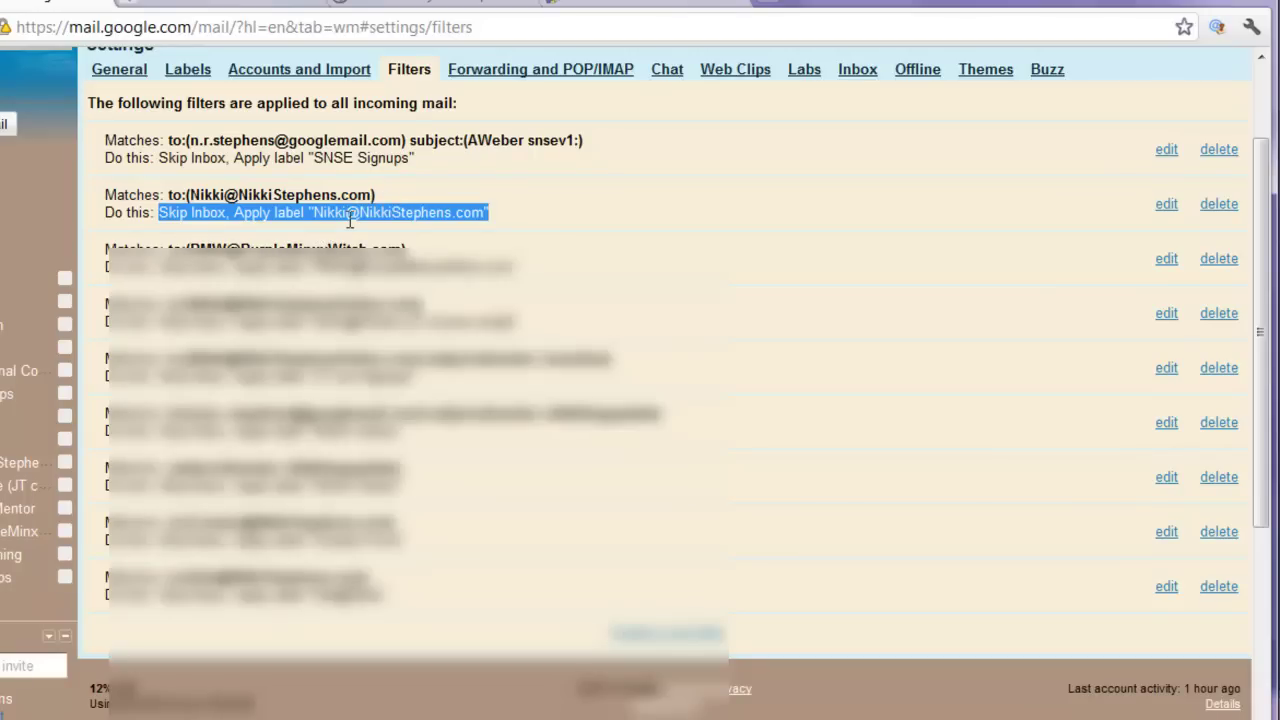
click(535, 214)
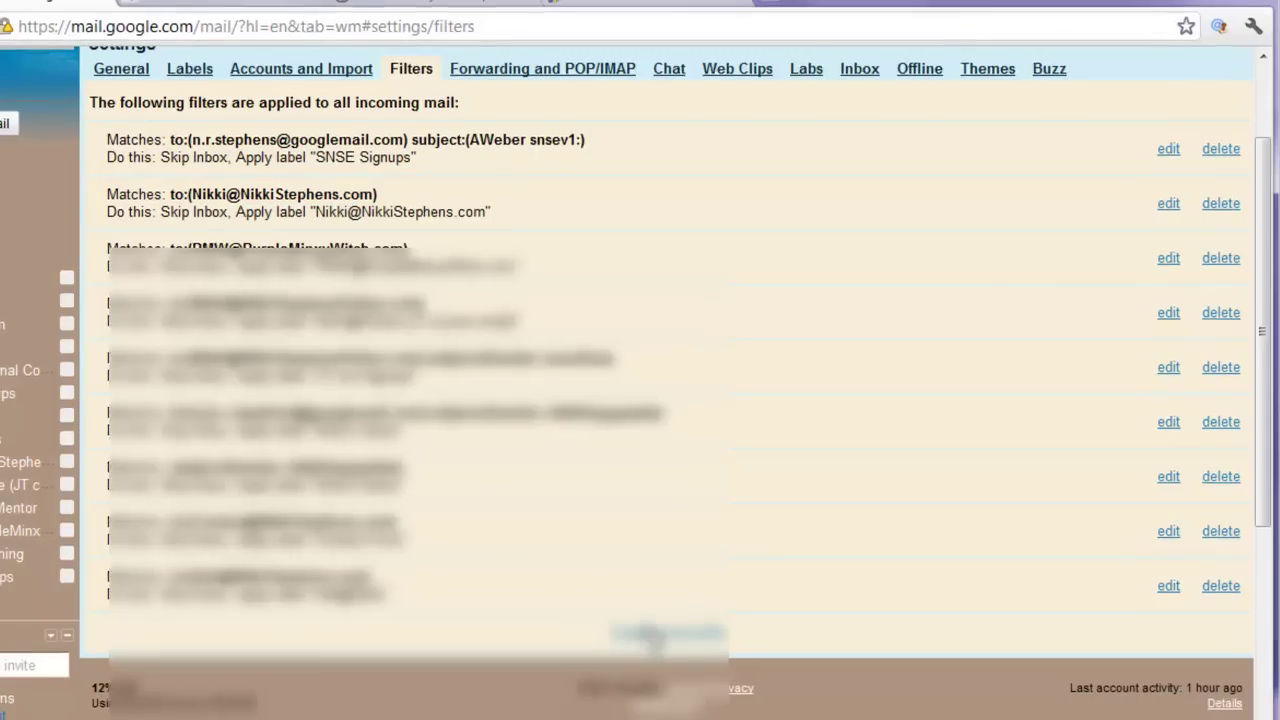
click(668, 628)
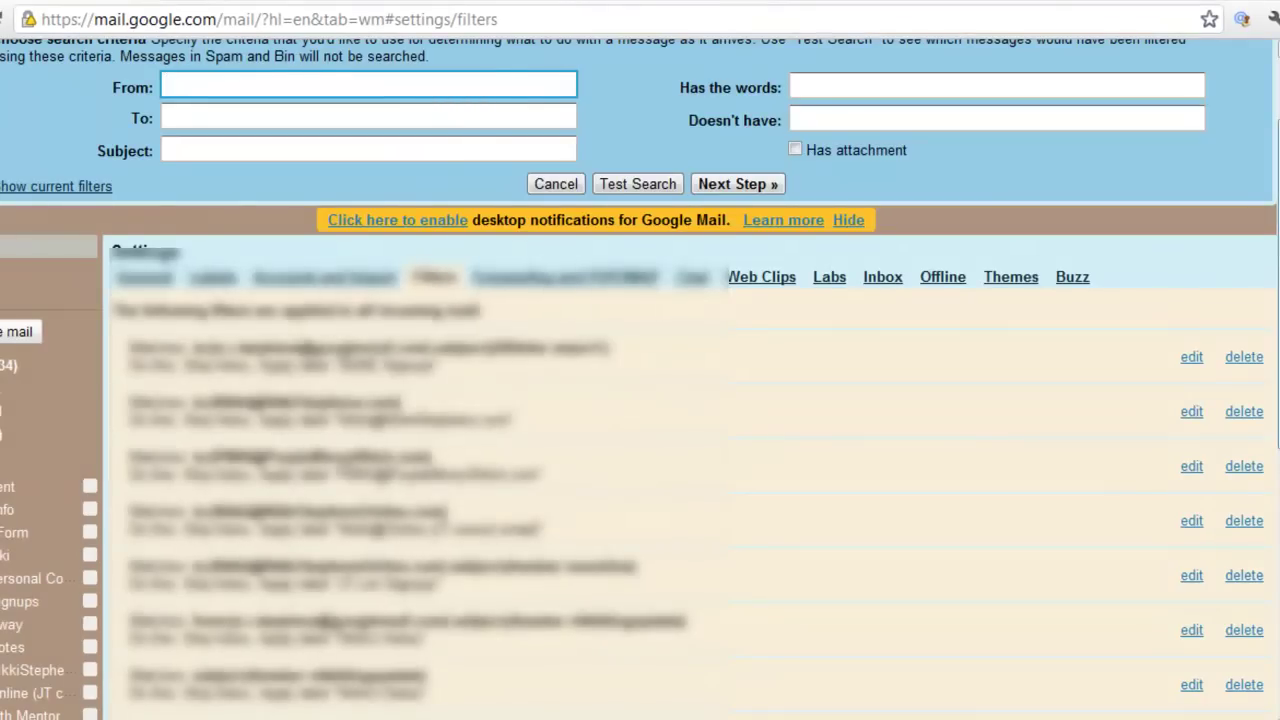
Set the filter's To criterion to the Minxy address, correcting a typo.
scroll(640, 400, up, 2)
click(310, 240)
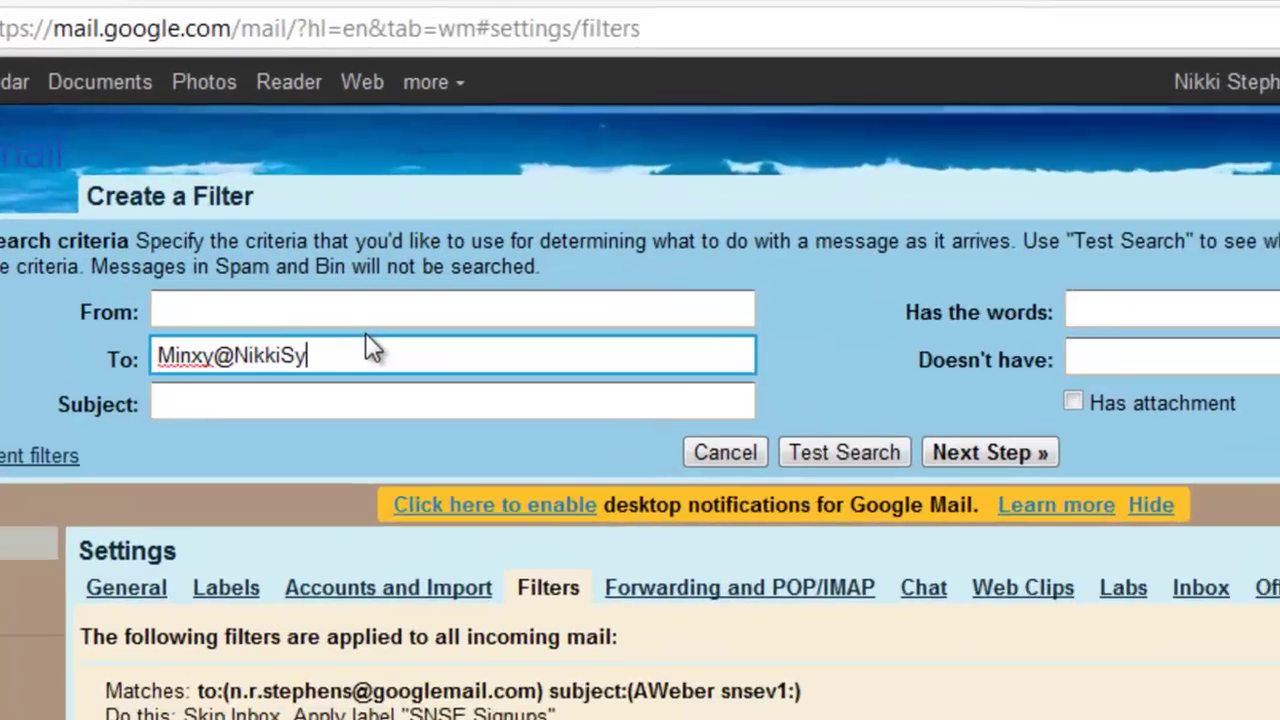
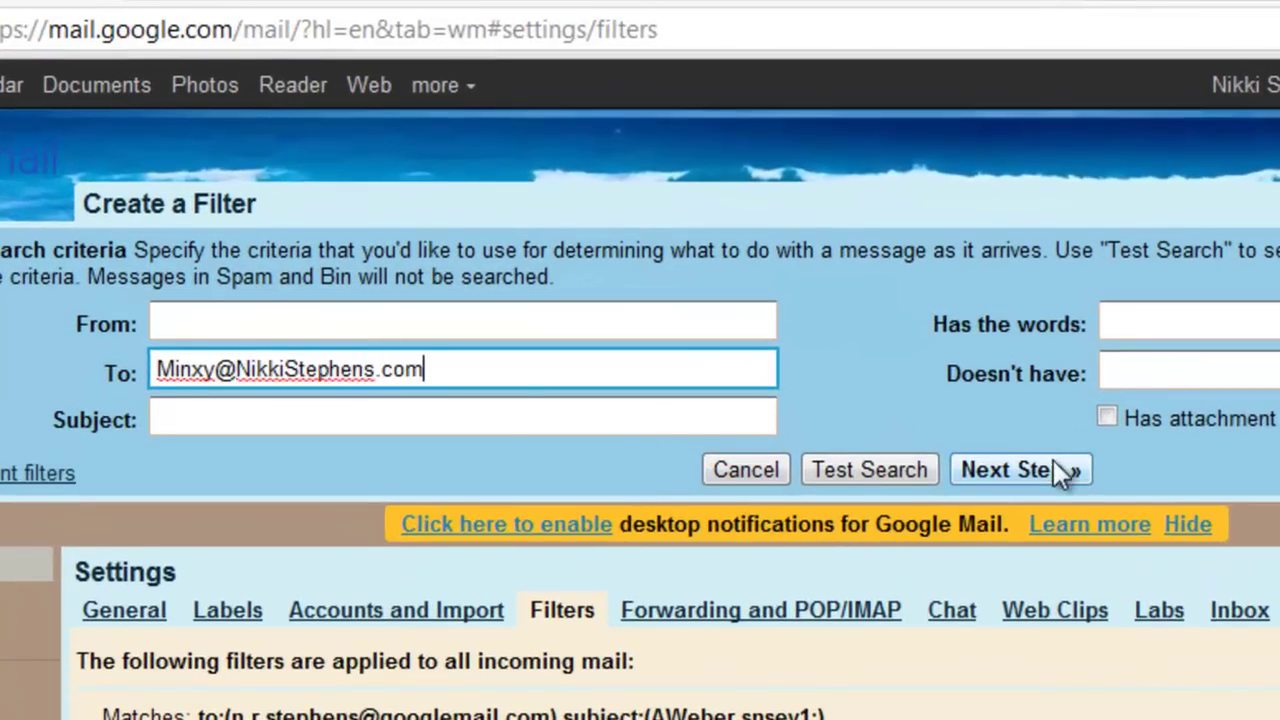
click(1045, 483)
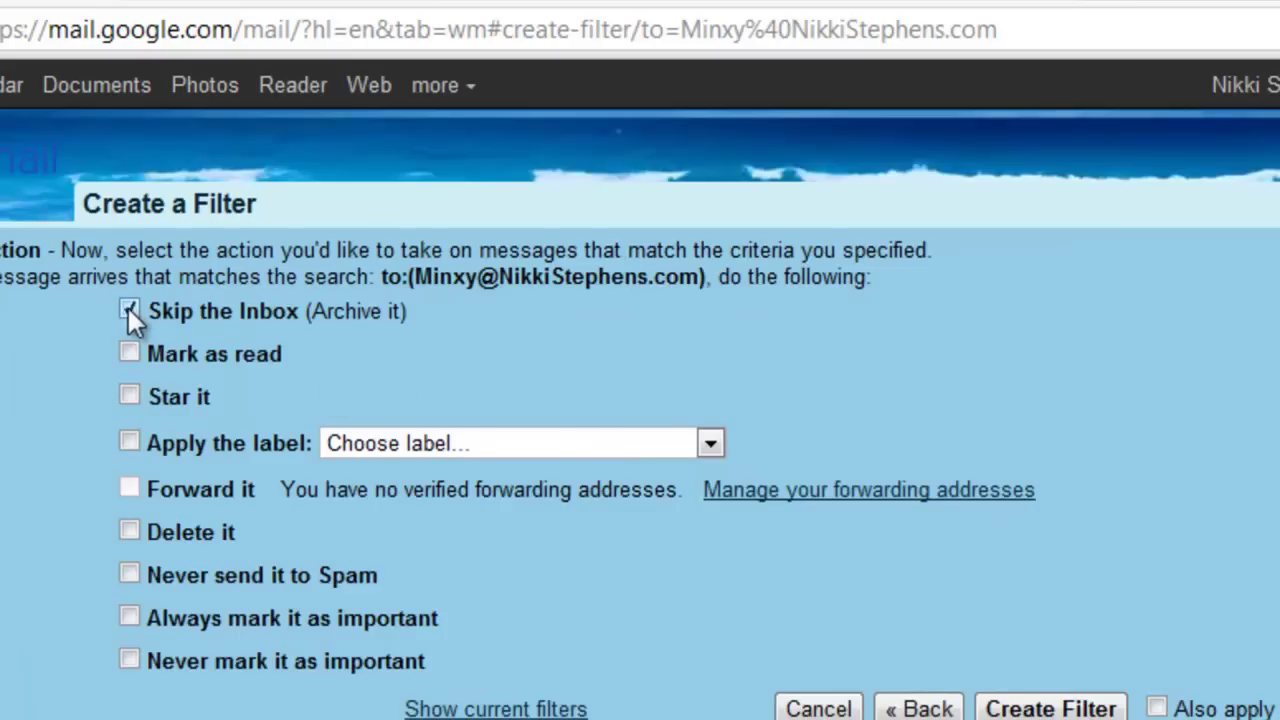
Create a new Minxy@Nikki label for the filter's action and save the filter.
click(713, 440)
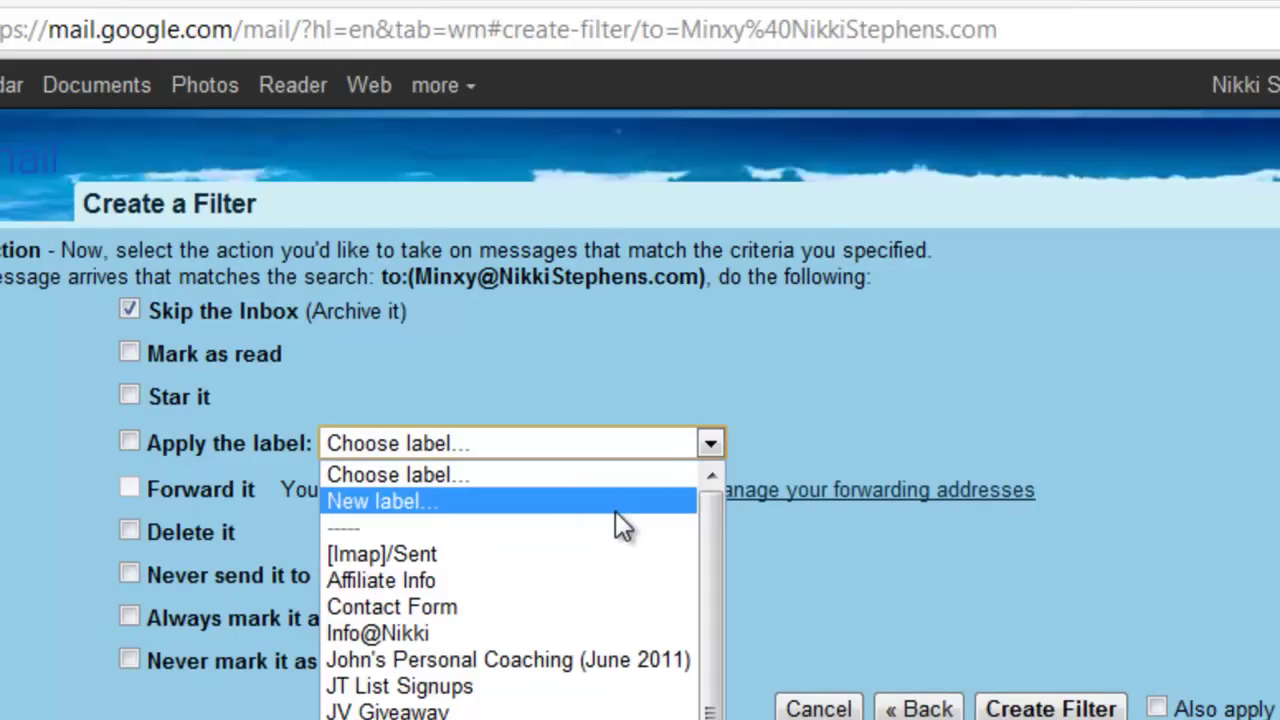
click(615, 507)
text(Min)
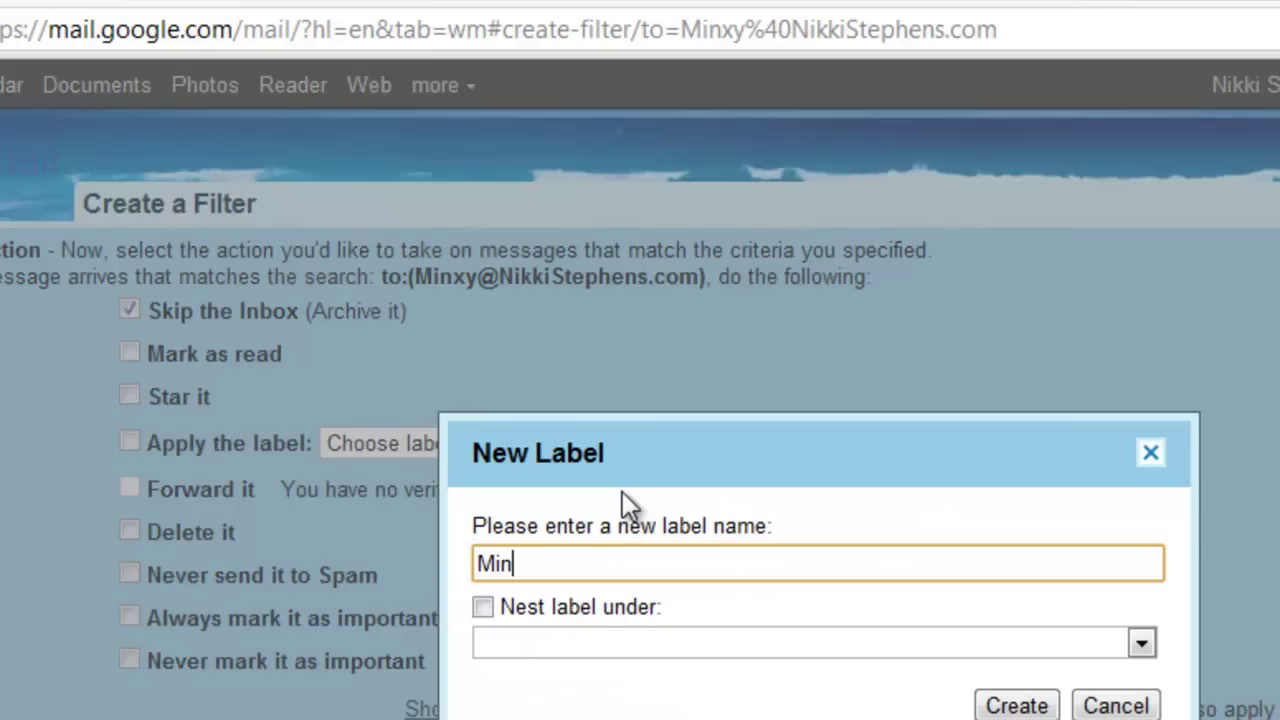
text(xy@Nikki)
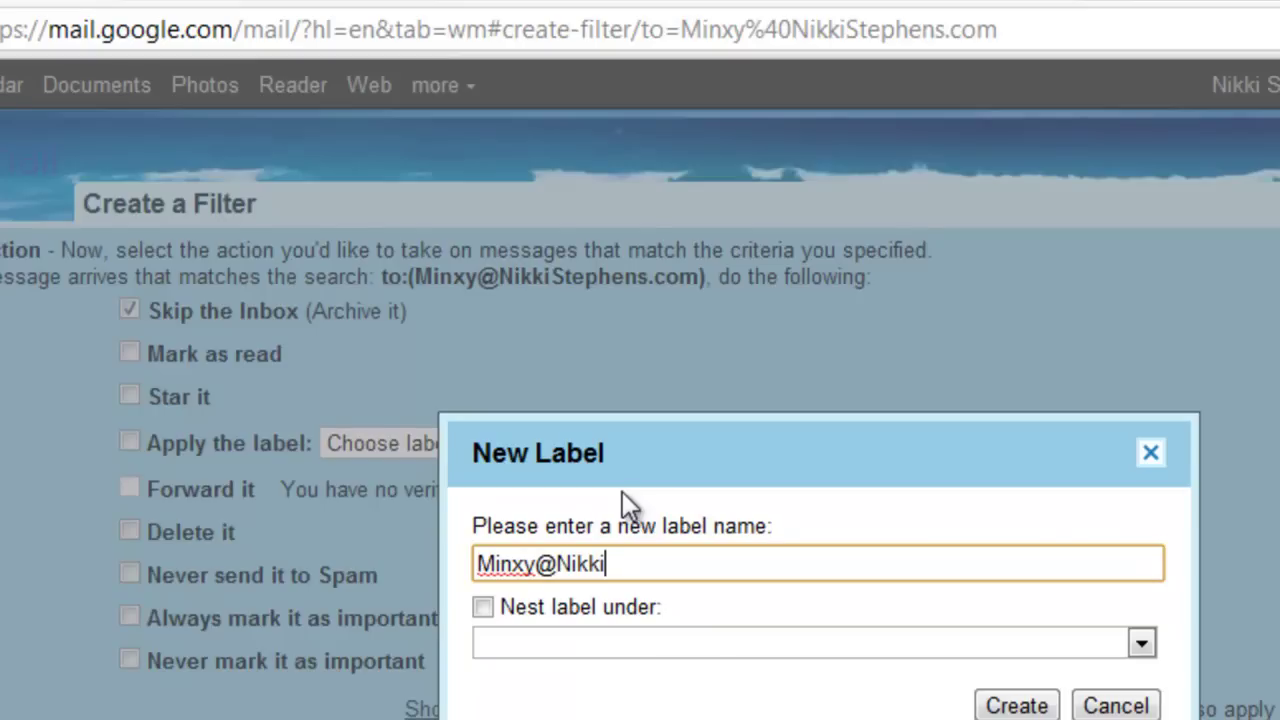
click(1138, 645)
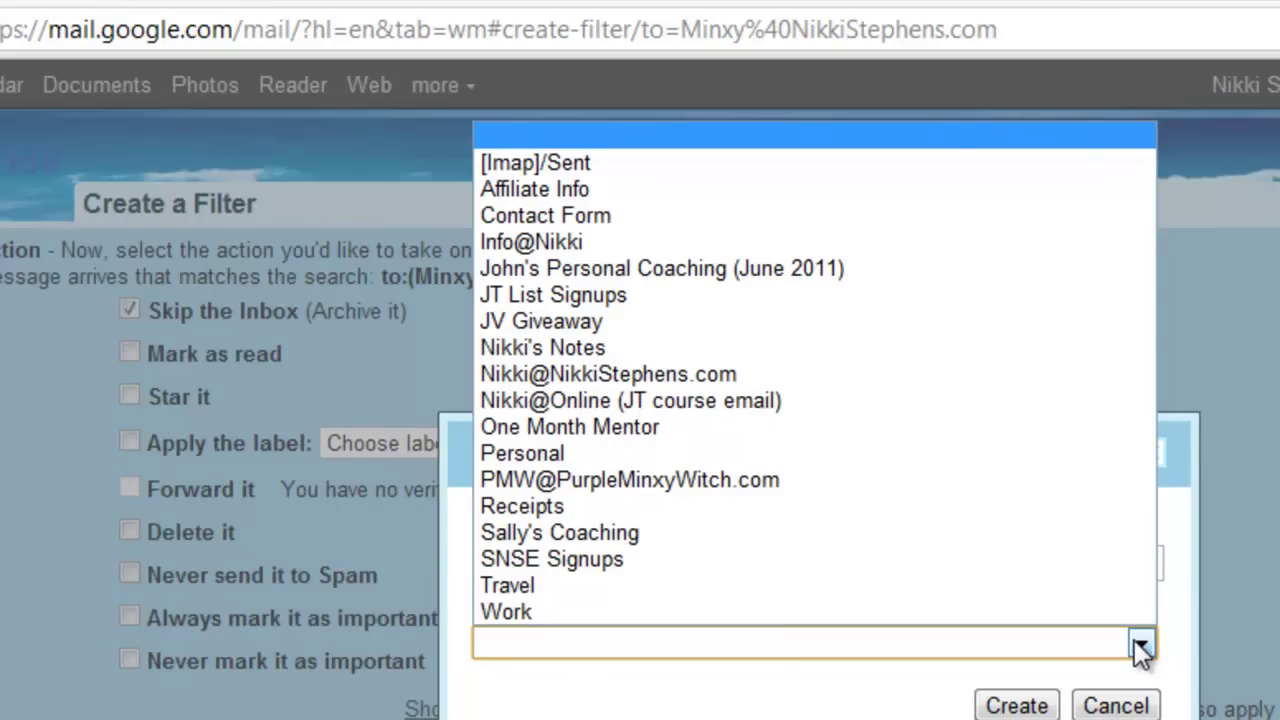
click(1140, 645)
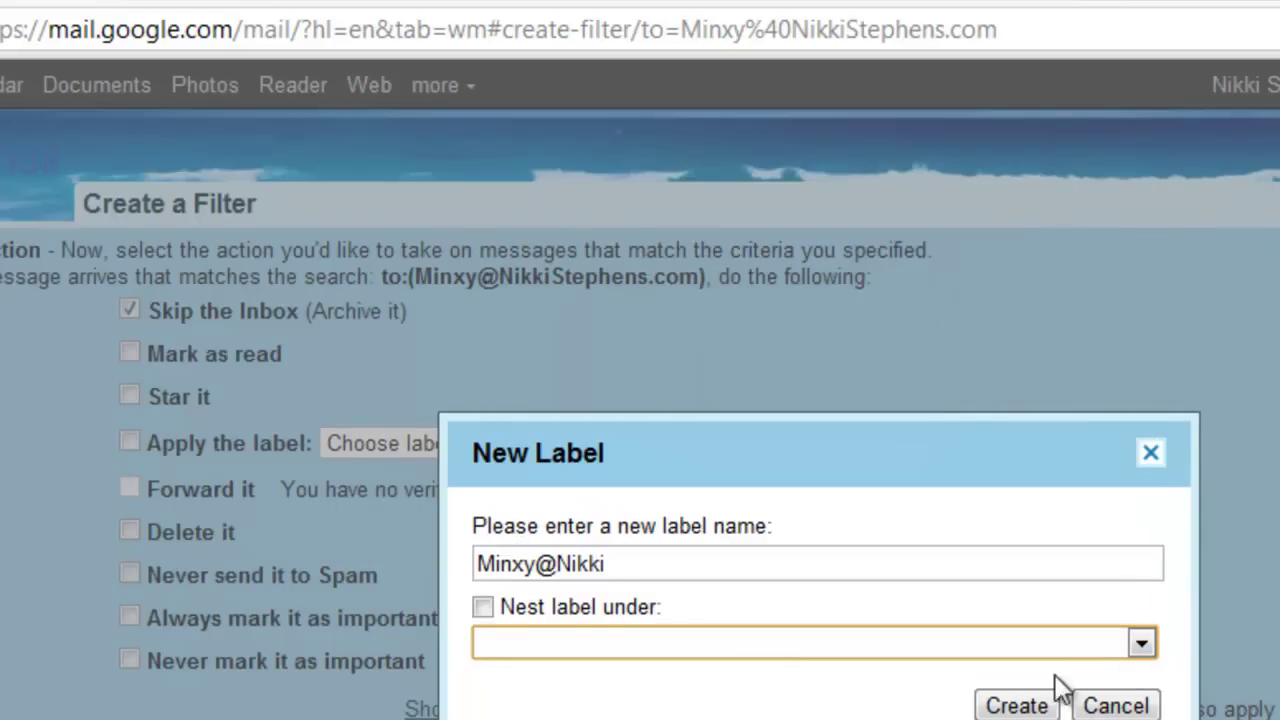
click(1018, 706)
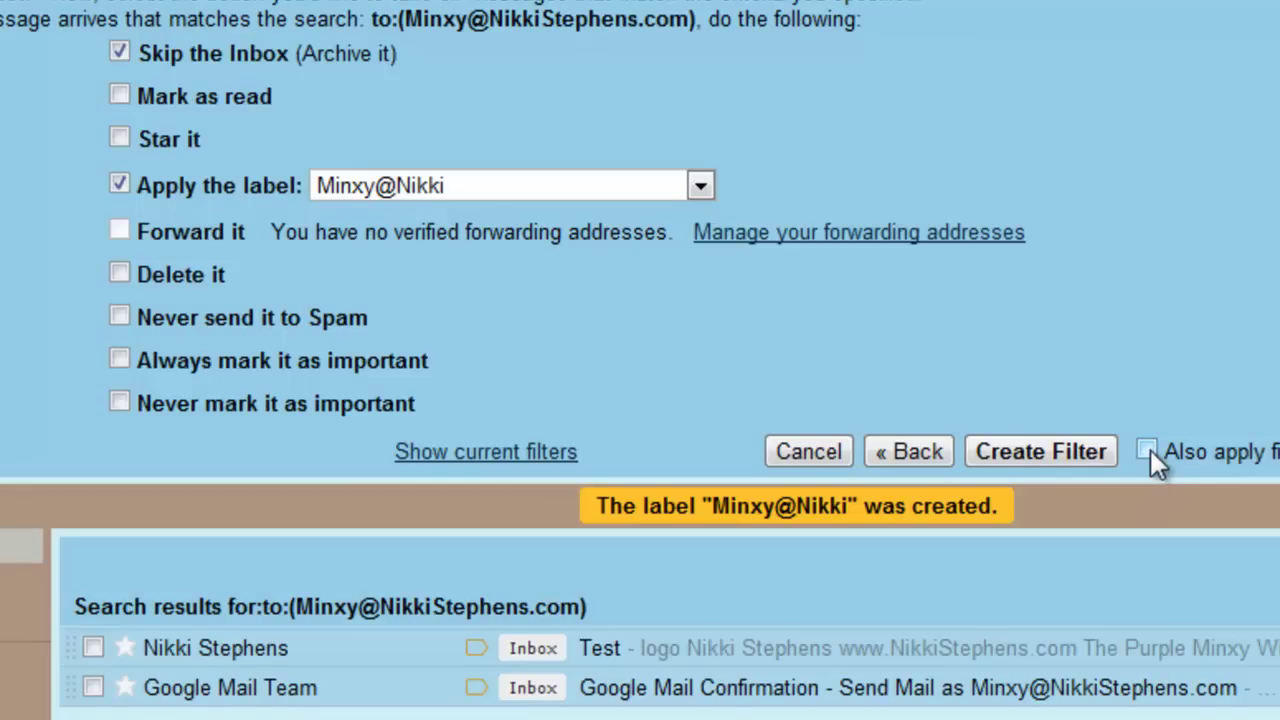
click(1040, 451)
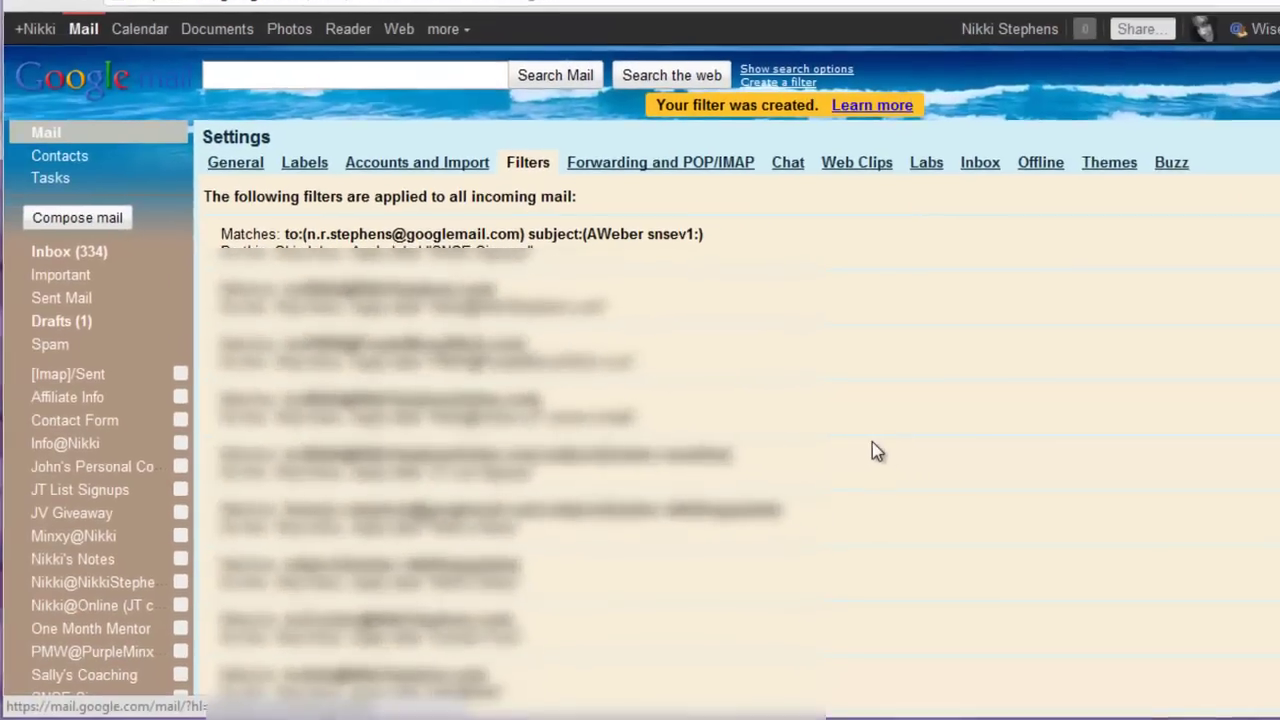
Send a 'Test 2' message from the main domain address to the Minxy address.
click(92, 256)
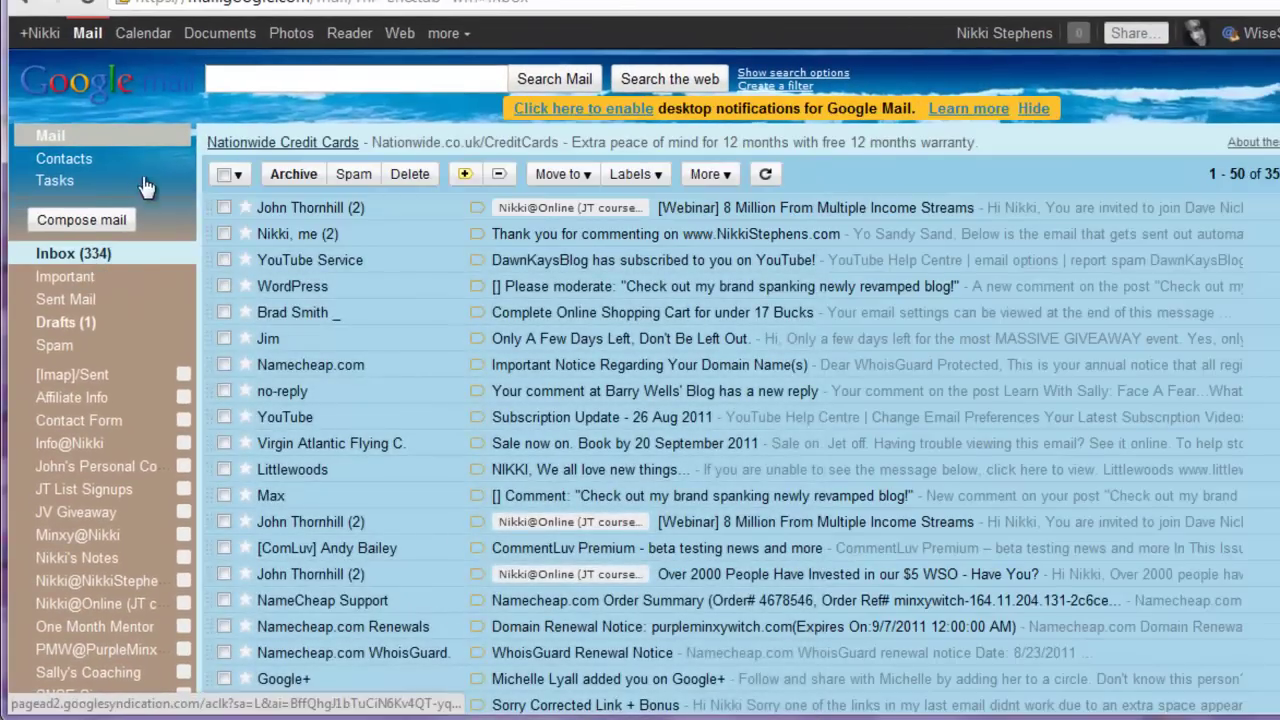
click(105, 219)
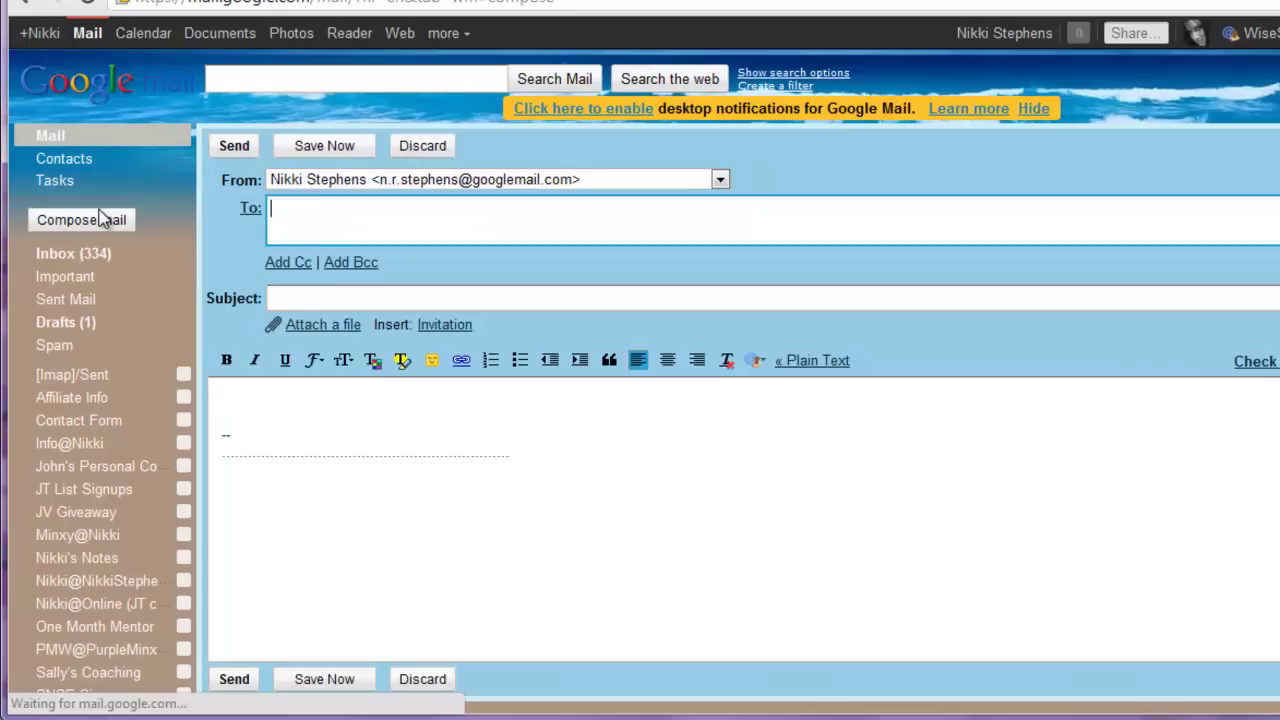
click(525, 179)
click(517, 222)
click(517, 220)
text(Minx)
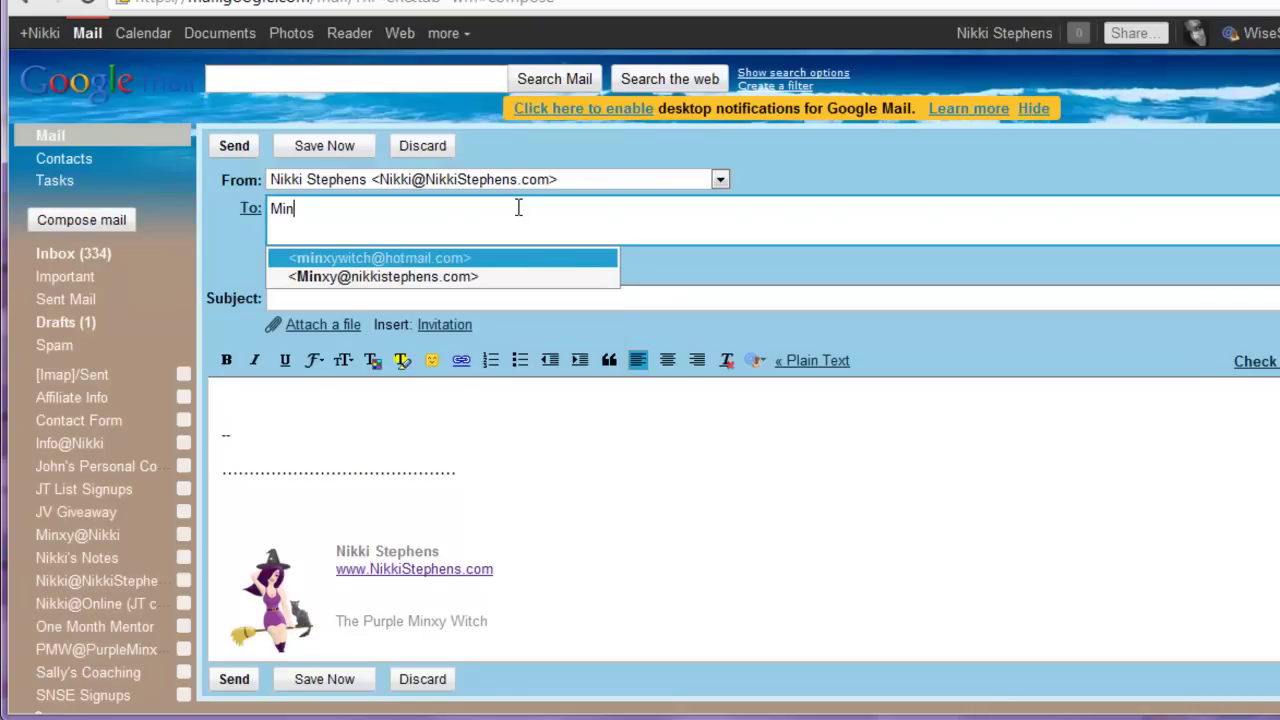
key(Tab)
text(Test 2)
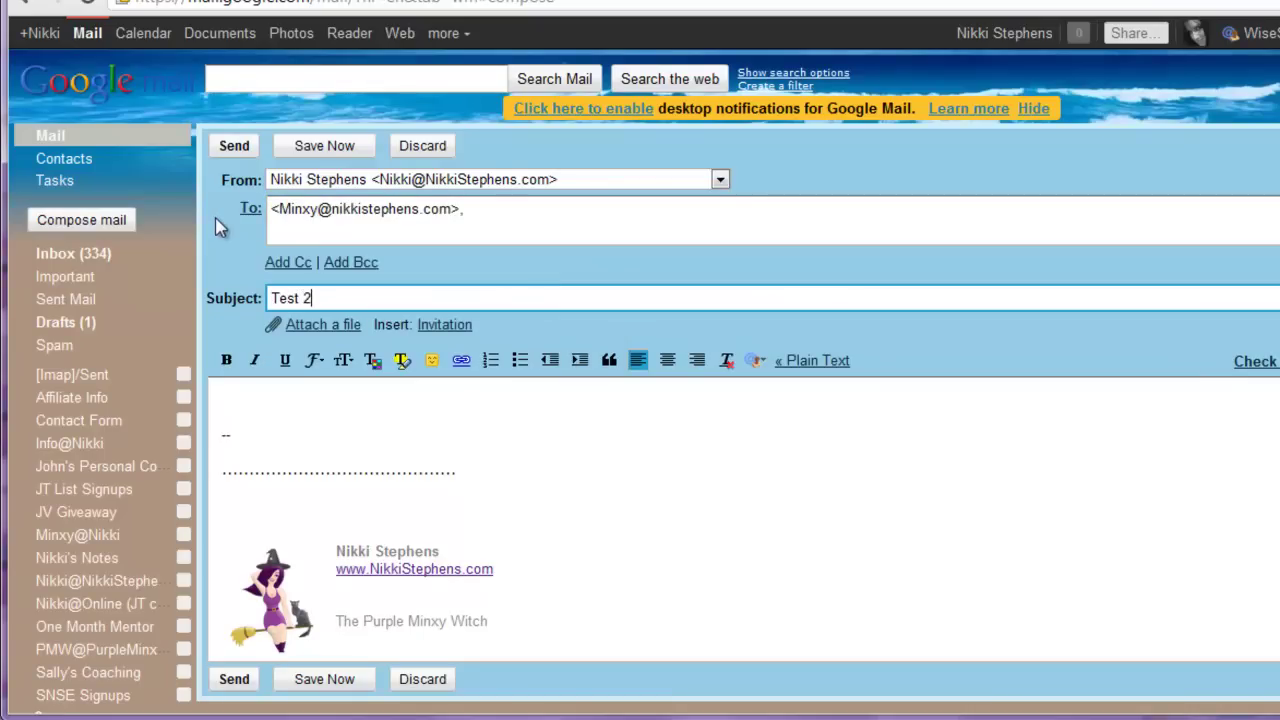
click(234, 146)
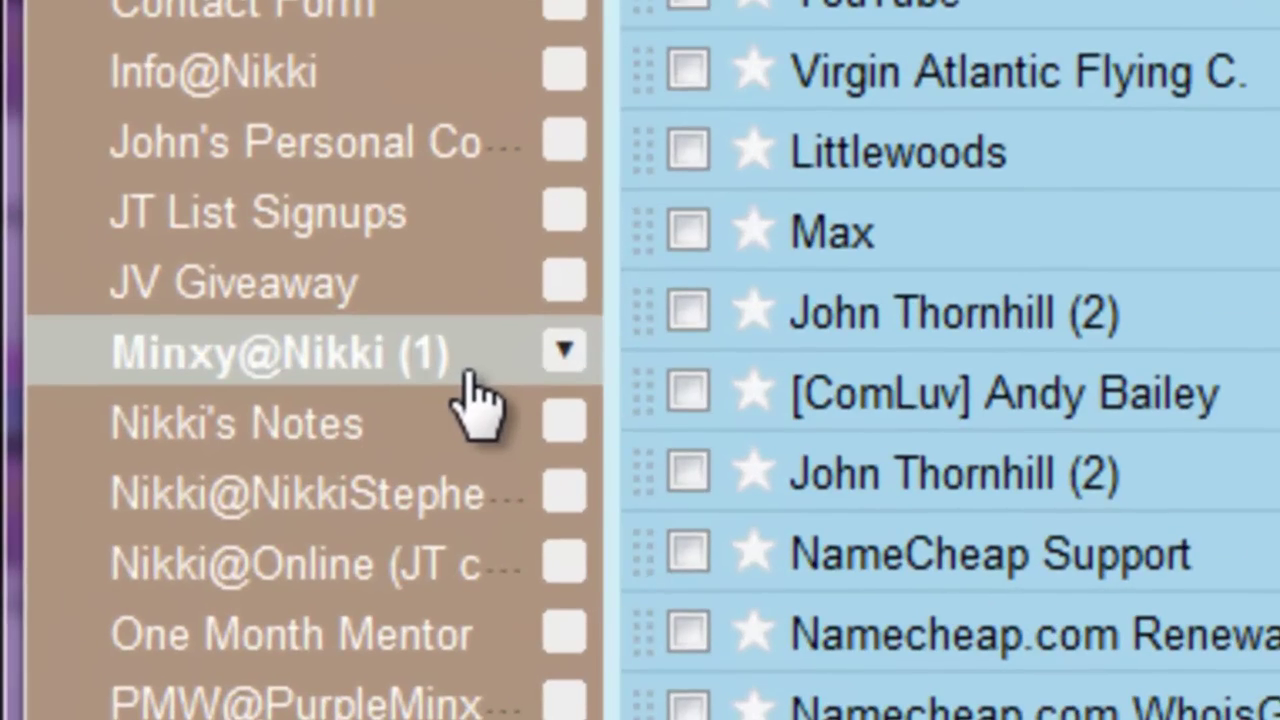
Open the Test 2 email filed under the Minxy@Nikki label and scroll through it.
click(376, 372)
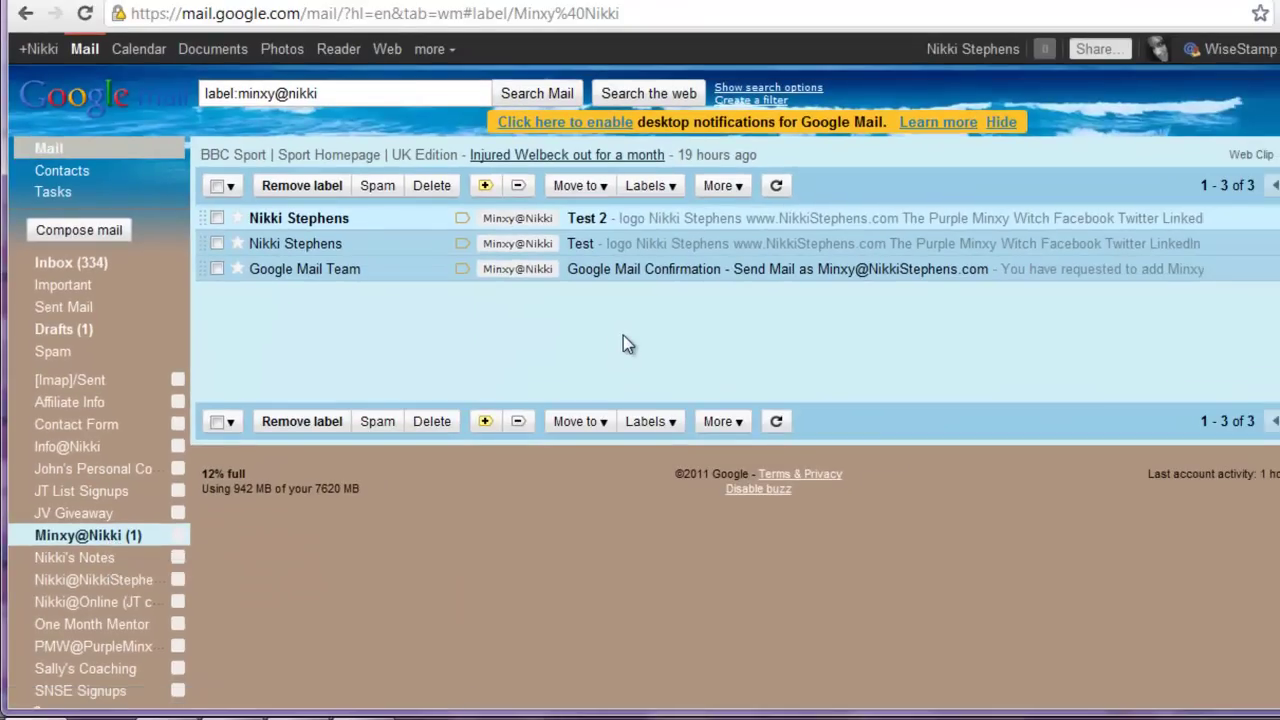
click(592, 218)
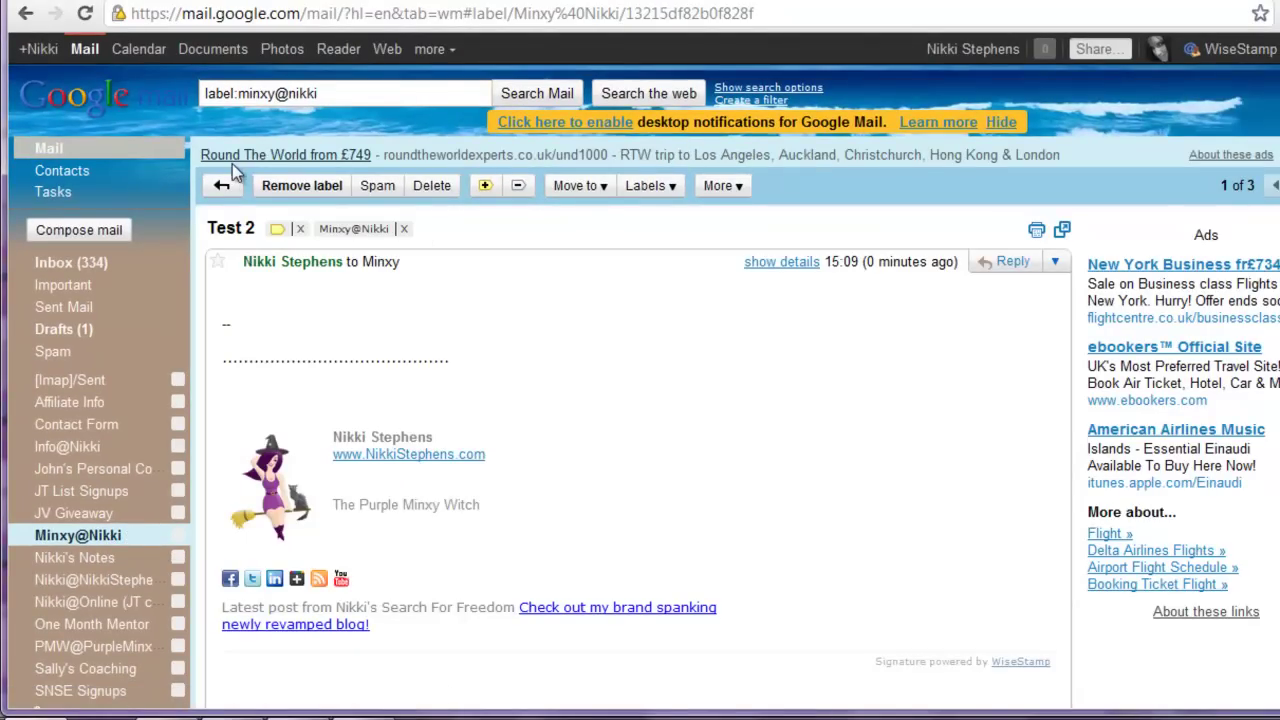
scroll(92, 262, down, 3)
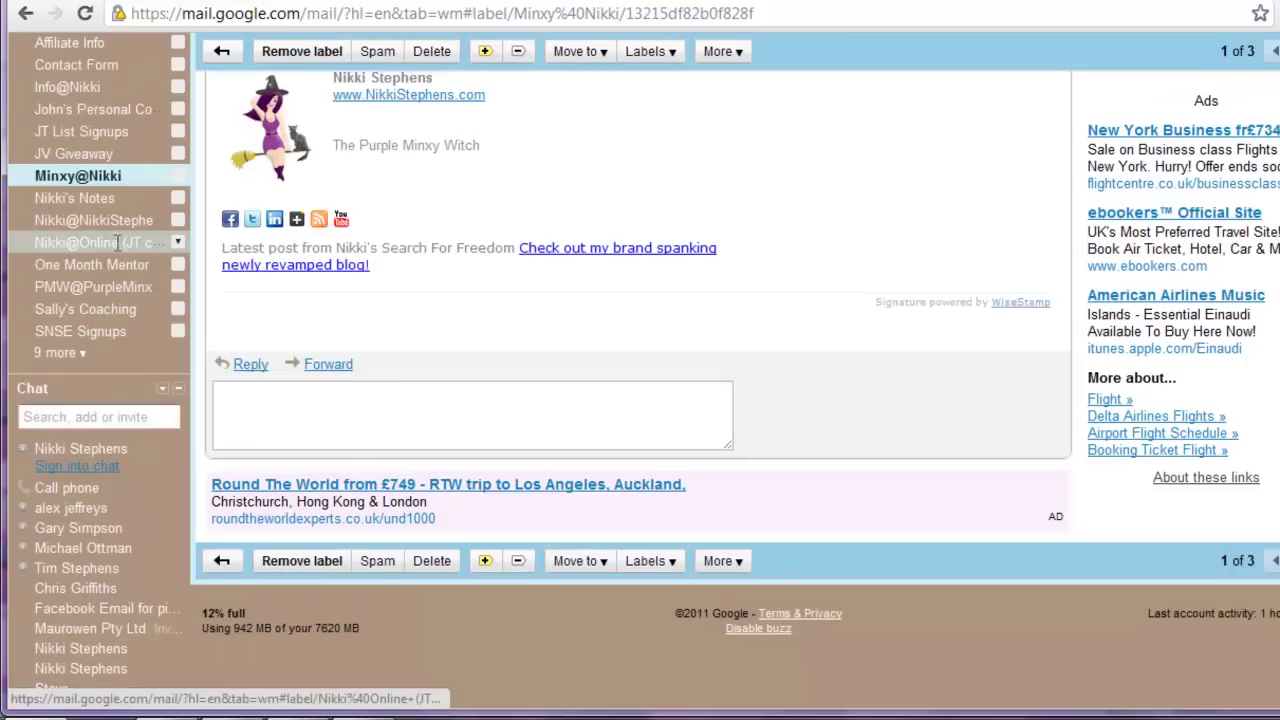
scroll(729, 320, up, 3)
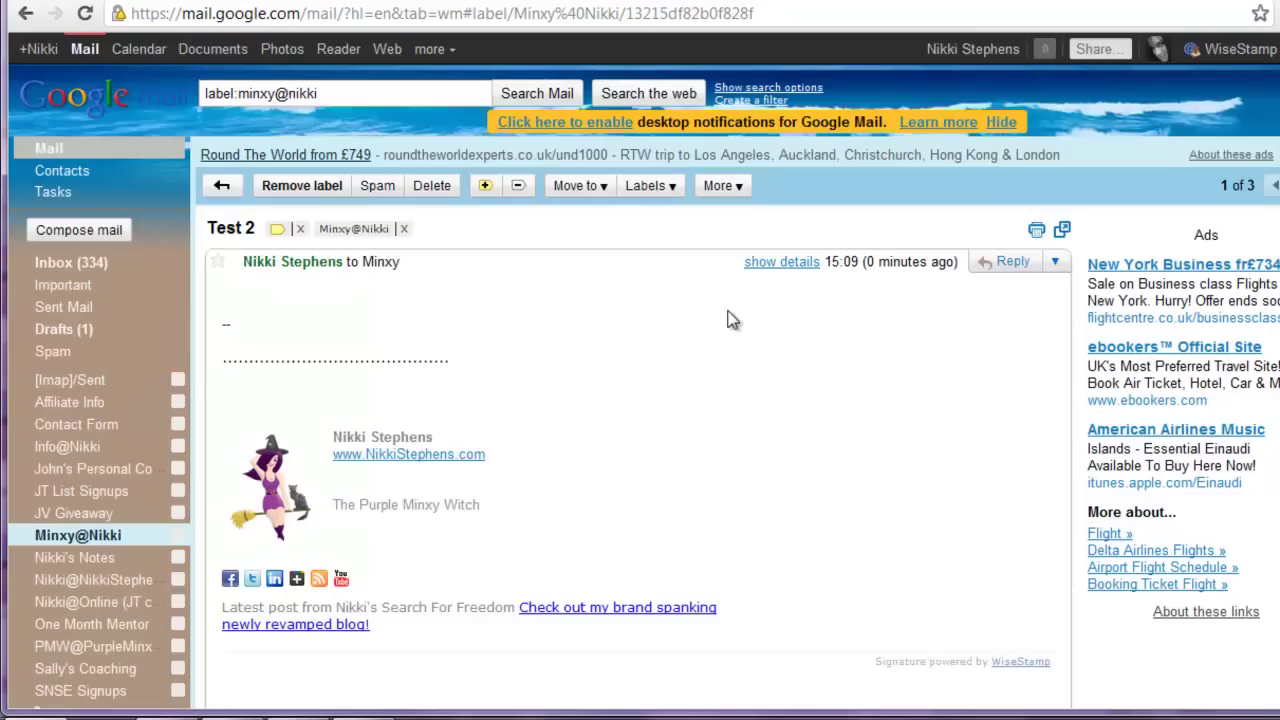